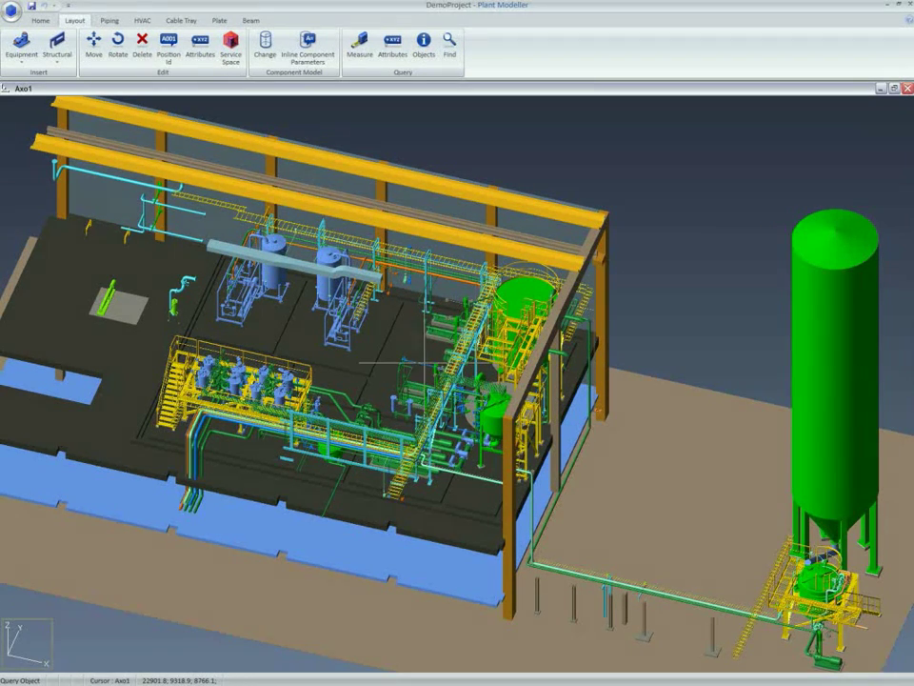
Examine the open floor area around the existing green pump and foundation from closer up and from a different angle
click(196, 278)
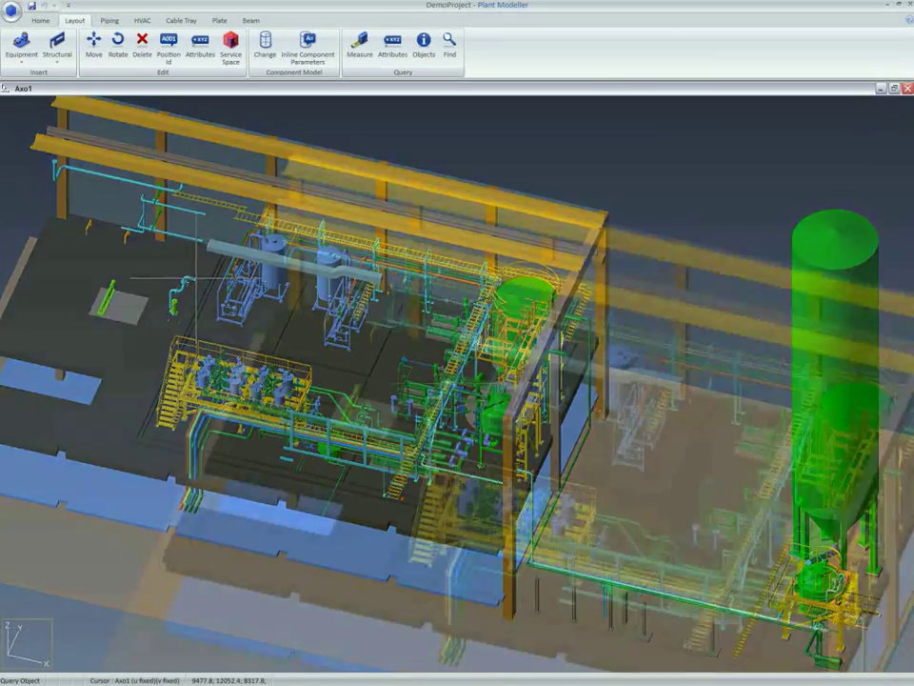
scroll(443, 387, up, 5)
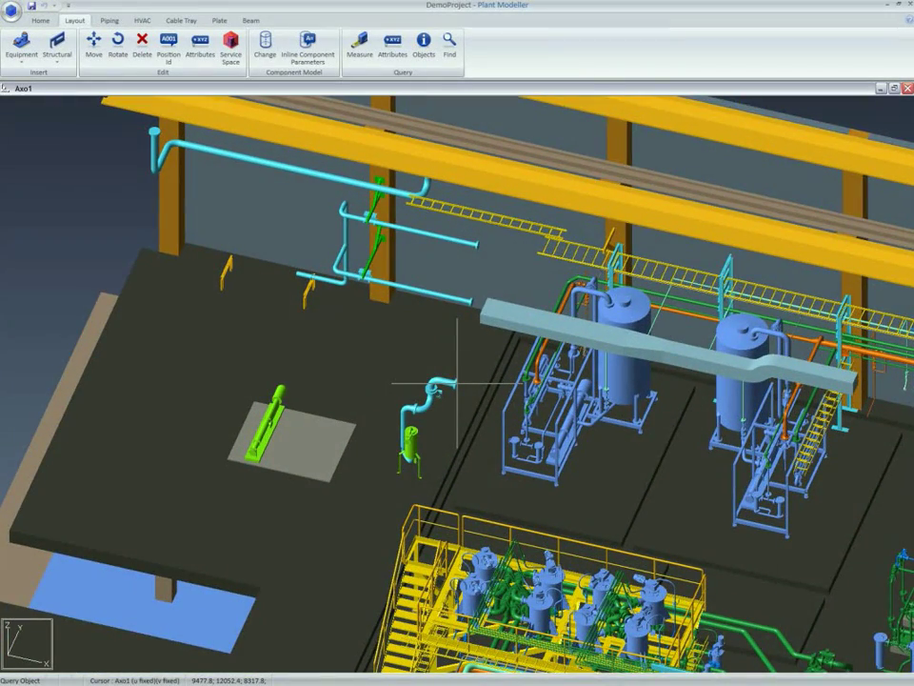
key(Right)
key(Right)
key(Right)
key(Right)
key(Right)
key(Right)
key(Right)
key(Right)
key(Right)
key(Right)
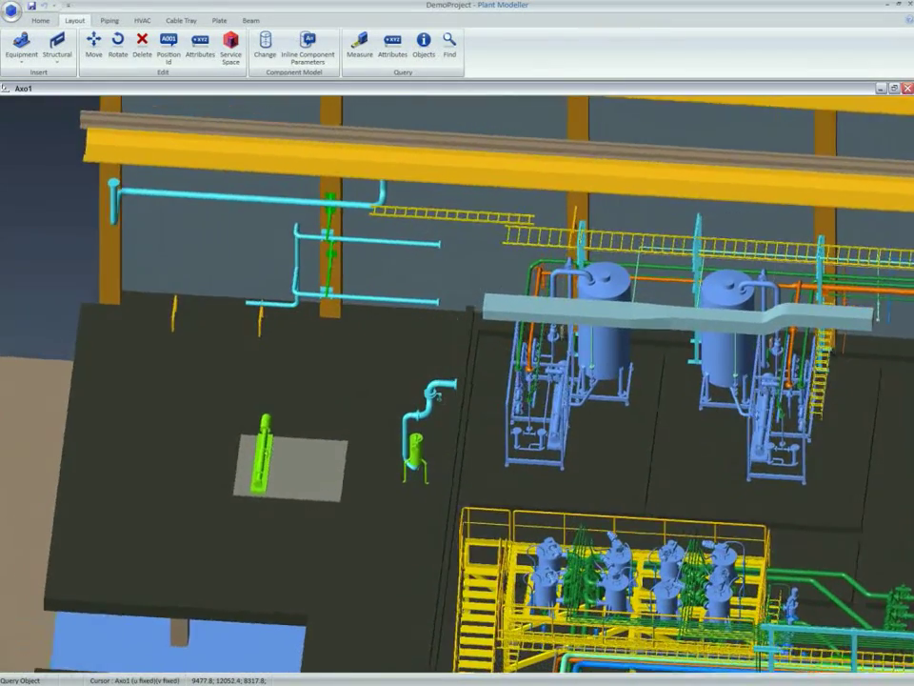
middle_drag(381, 389, 412, 381)
key(Right)
key(Right)
key(Right)
key(Right)
key(Right)
key(Right)
key(Right)
key(Right)
key(Right)
key(Right)
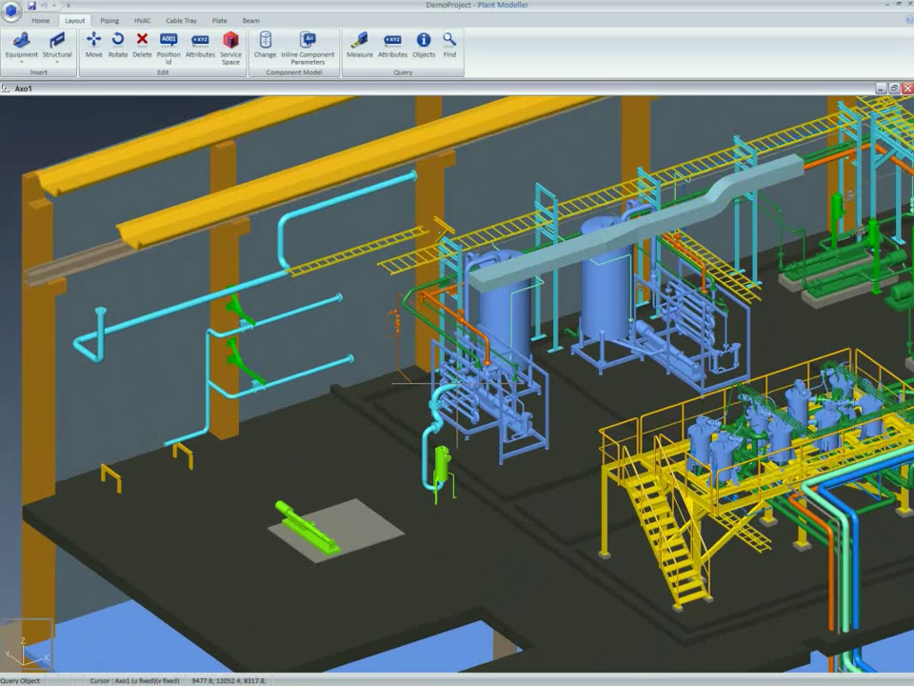
key(Escape)
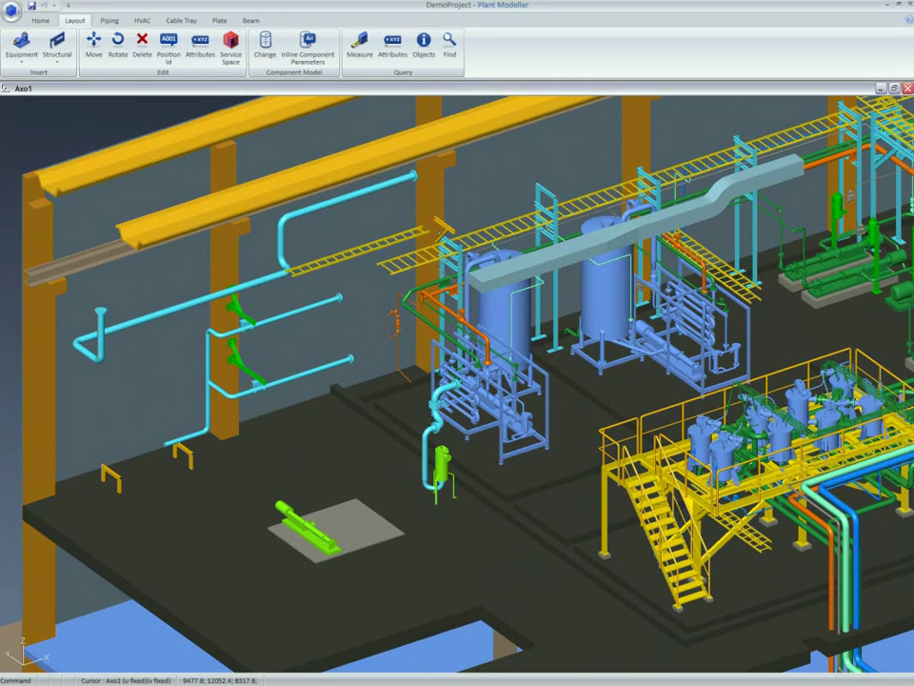
Start inserting equipment in the Equipments system and choose the DemoTank model from the Tank category
click(21, 43)
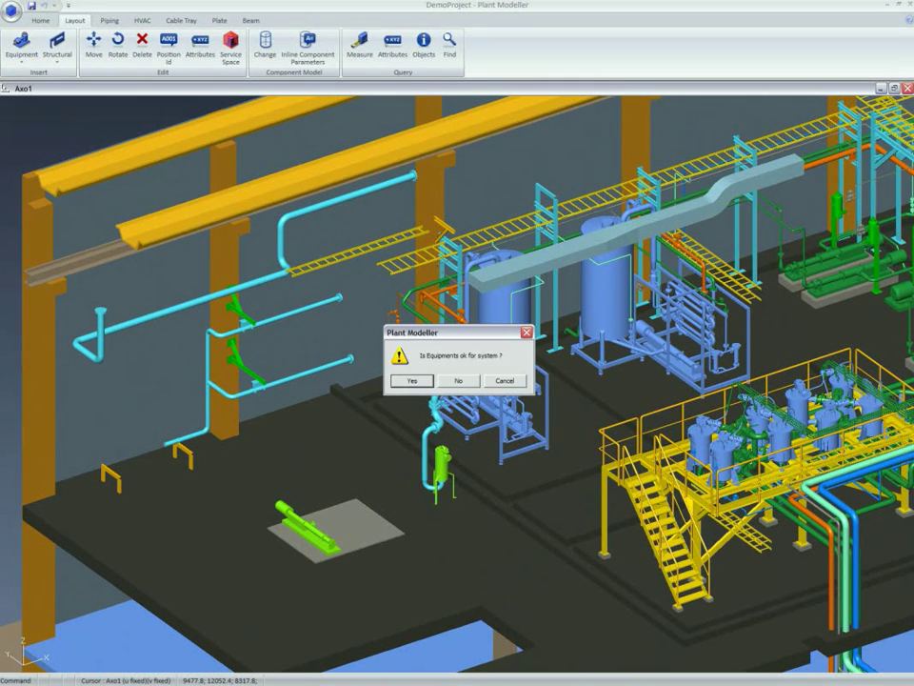
key(Return)
key(Return)
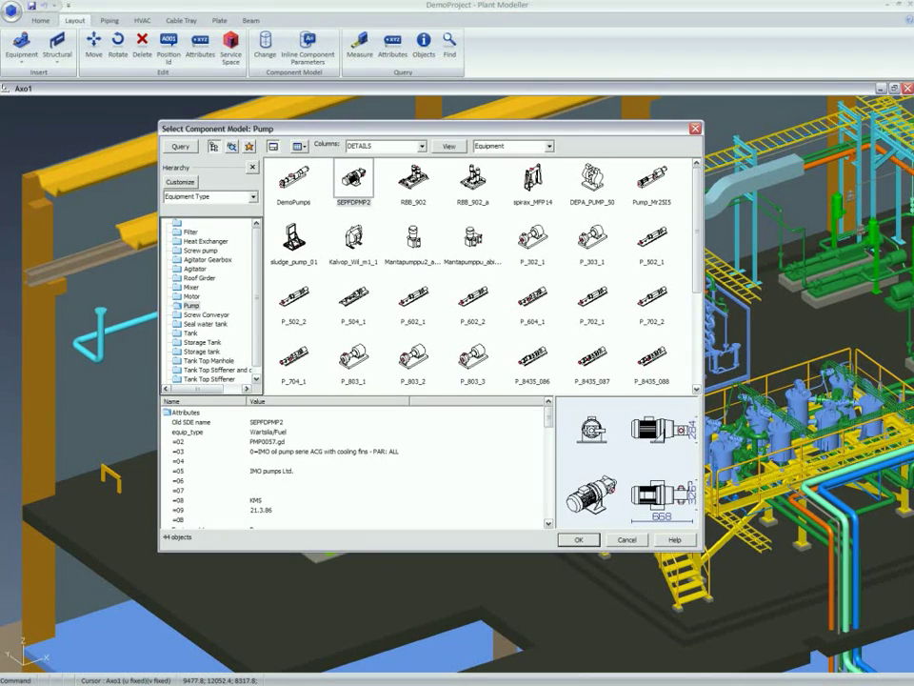
click(190, 334)
click(294, 180)
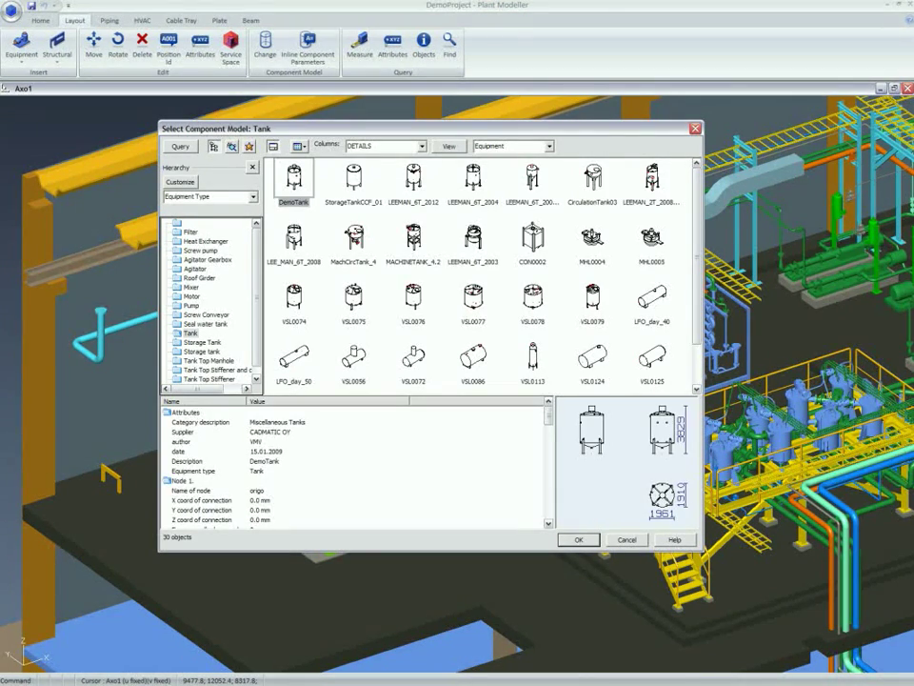
key(Return)
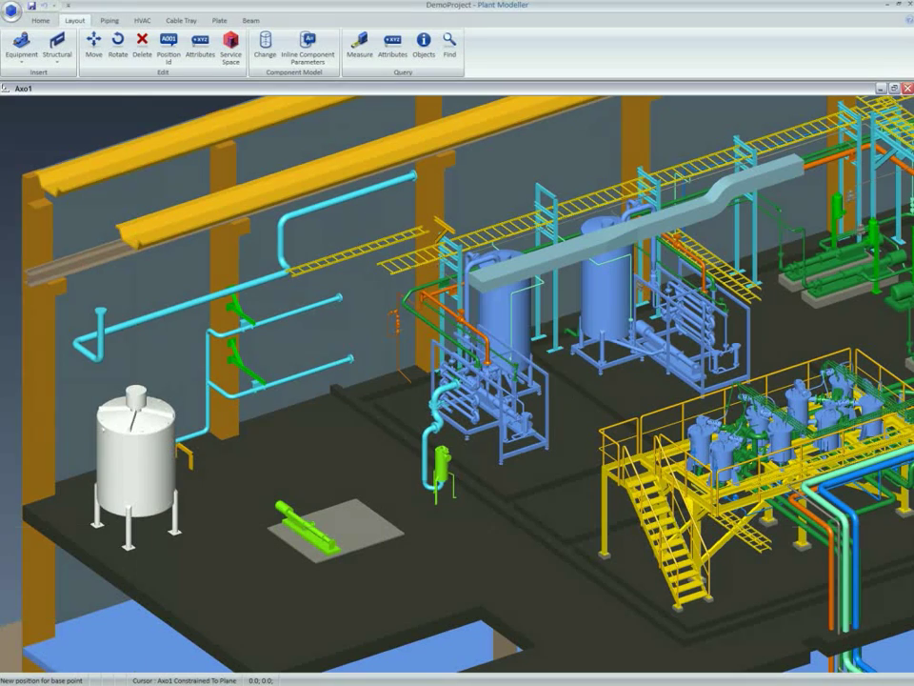
Place the tank's base point at x P27+1m and y J-1450
text(kP27+1000)
key(Tab)
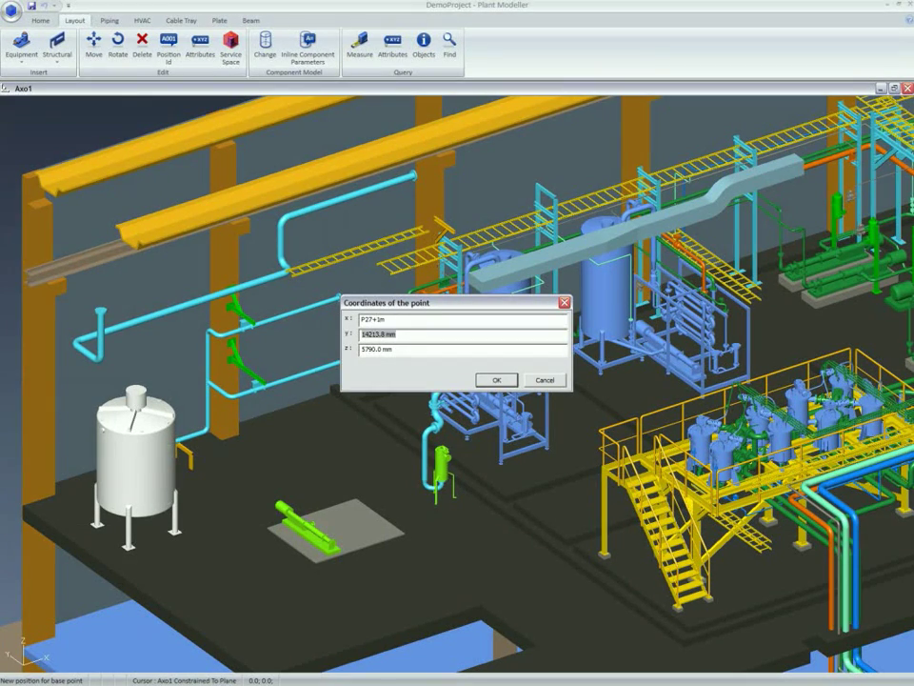
text(J-1450)
key(Return)
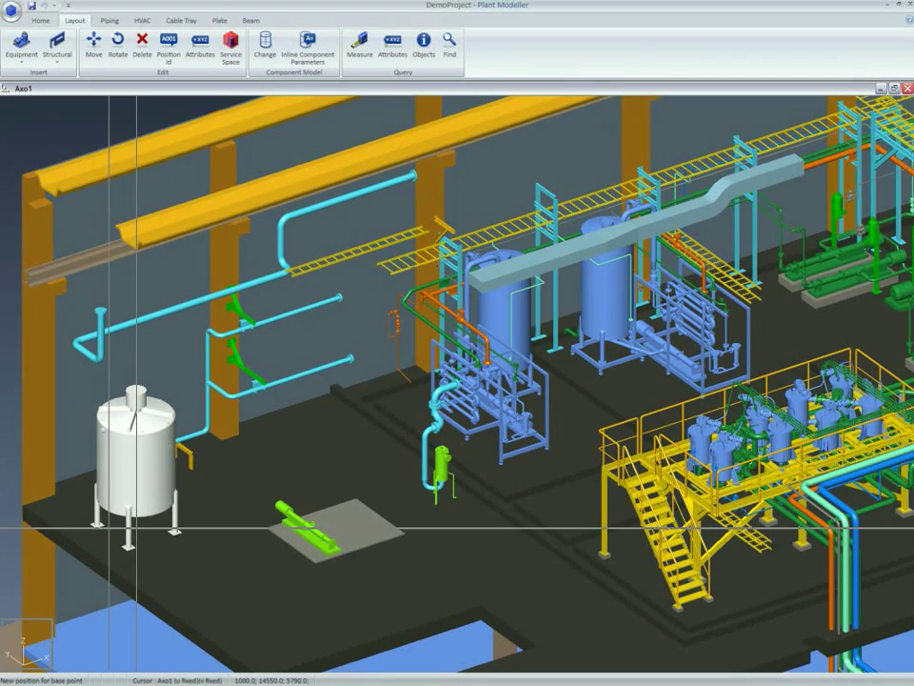
click(108, 526)
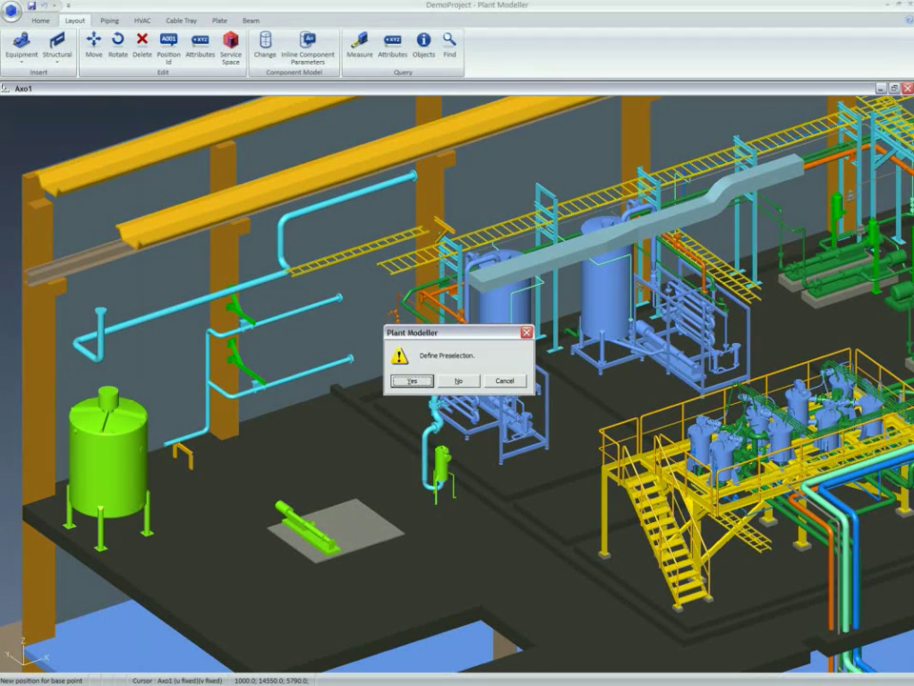
Insert the preselected pump P007 (DemoPump) at 6300, 10435, 5822.5 on the grey foundation and rotate it 90 degrees around the z-axis
key(Return)
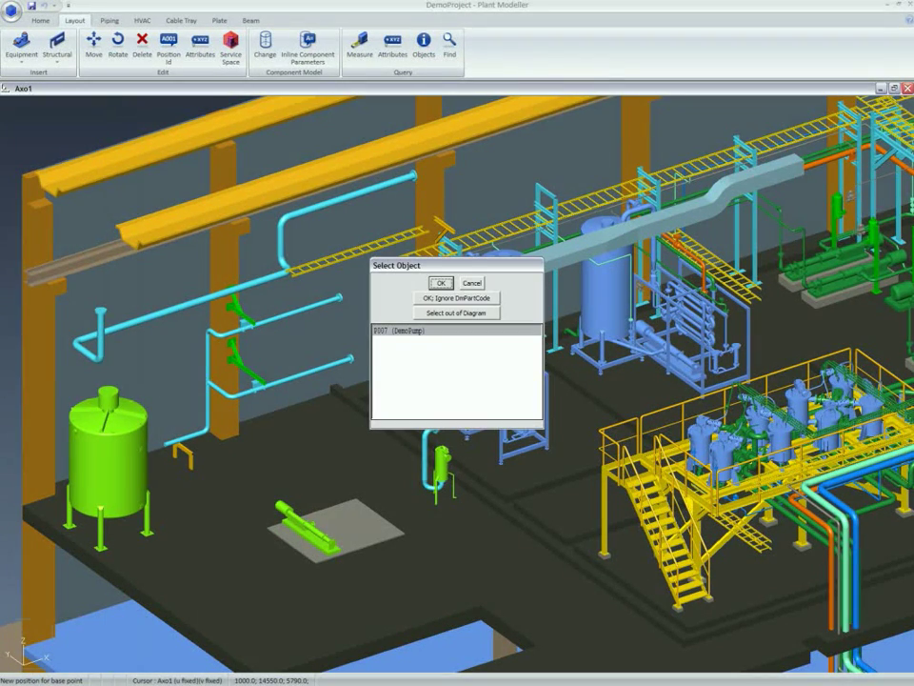
key(Return)
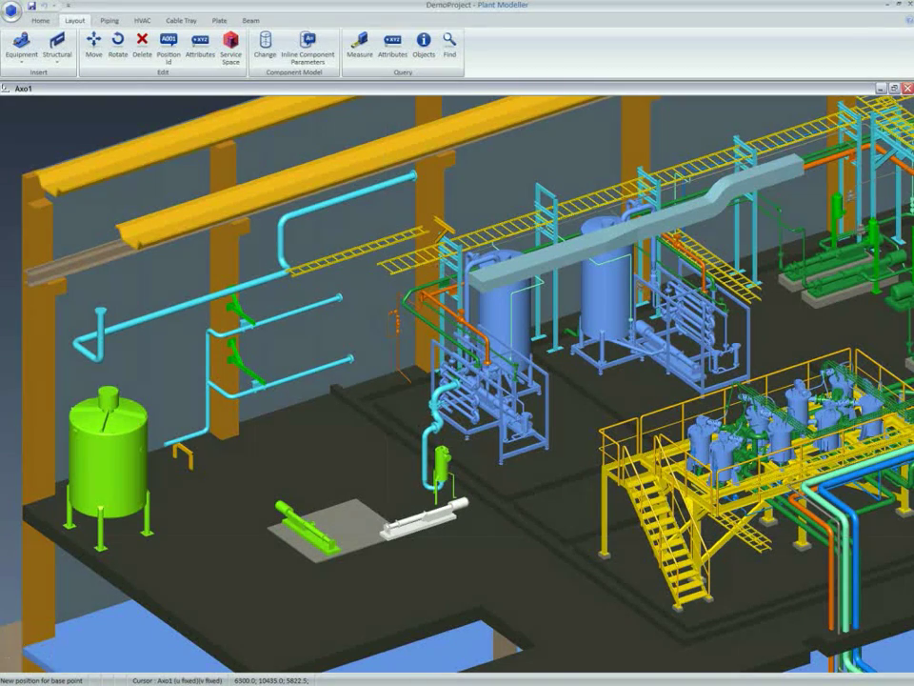
click(386, 537)
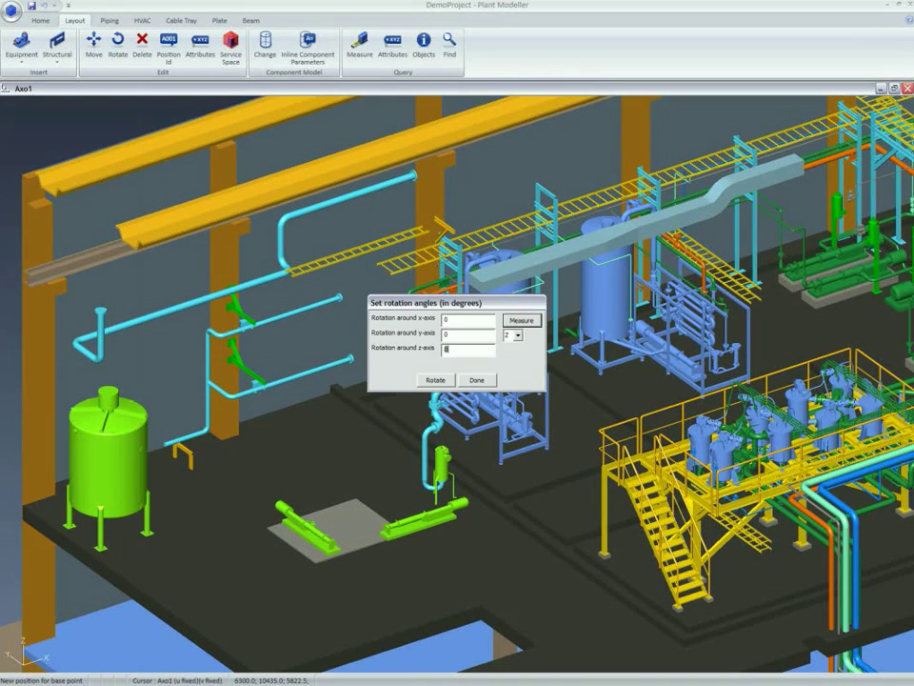
click(435, 380)
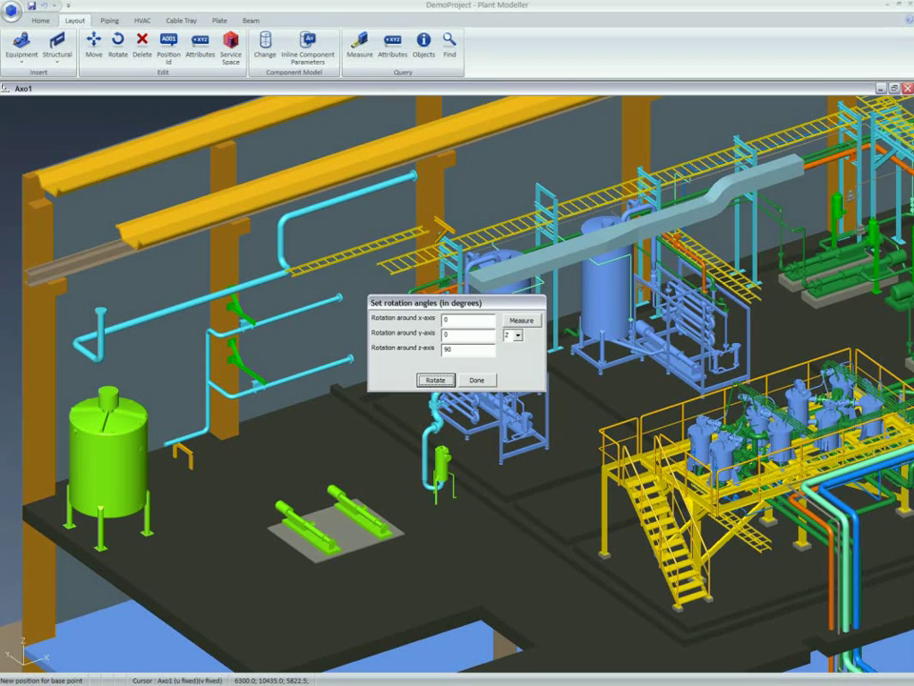
click(477, 380)
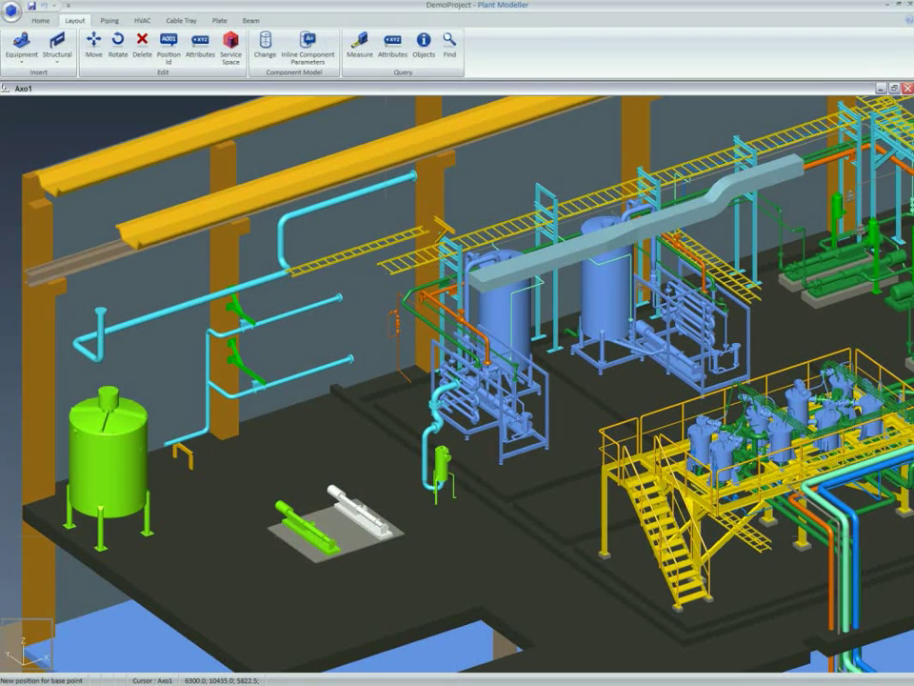
click(385, 536)
In the process diagram, highlight the armatures and equipment installed into the 3D model
click(109, 20)
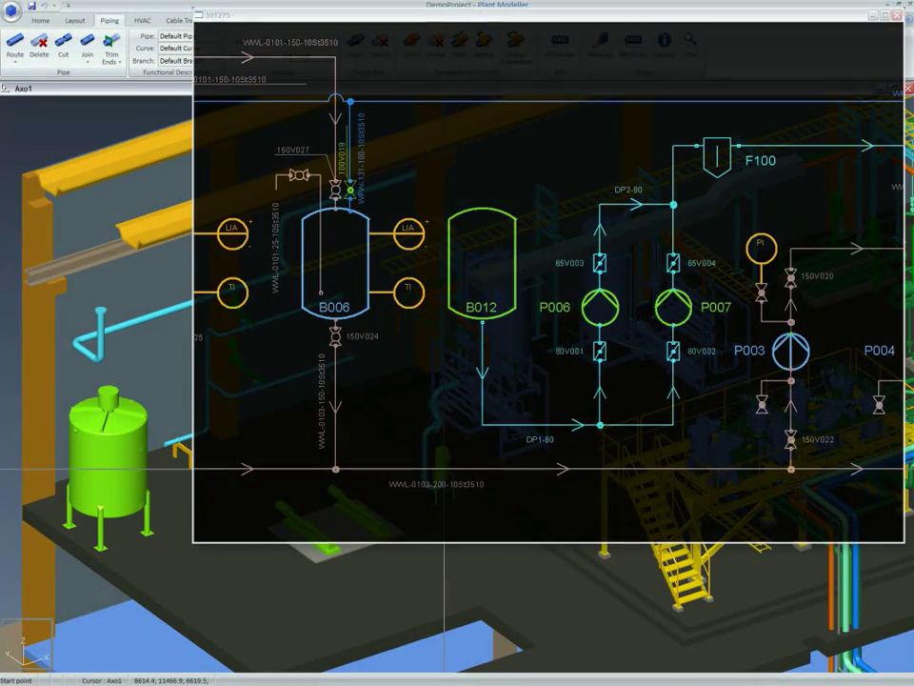
right_click(462, 35)
mouse_move(495, 228)
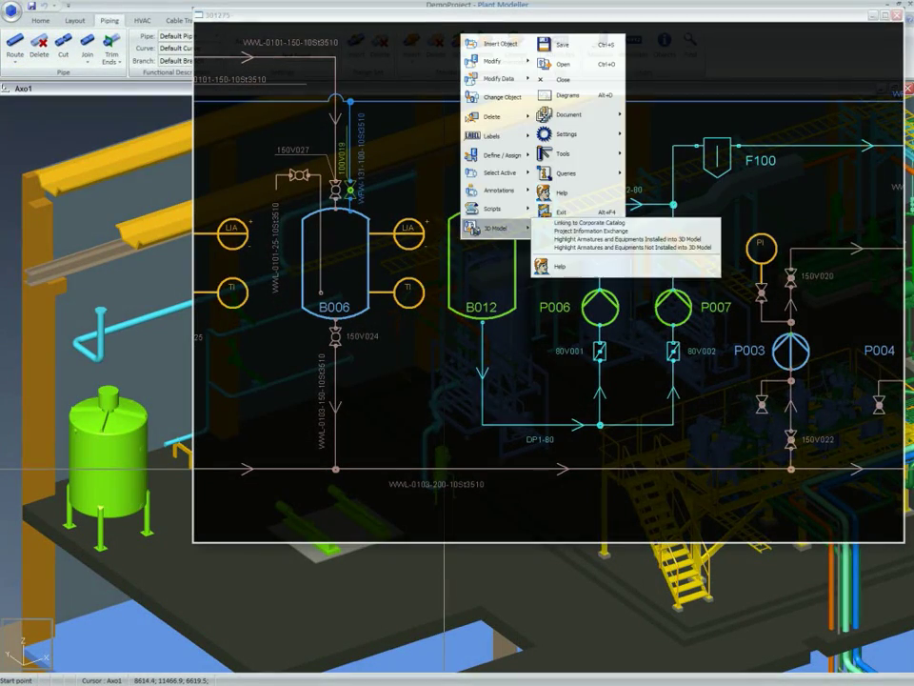
click(572, 240)
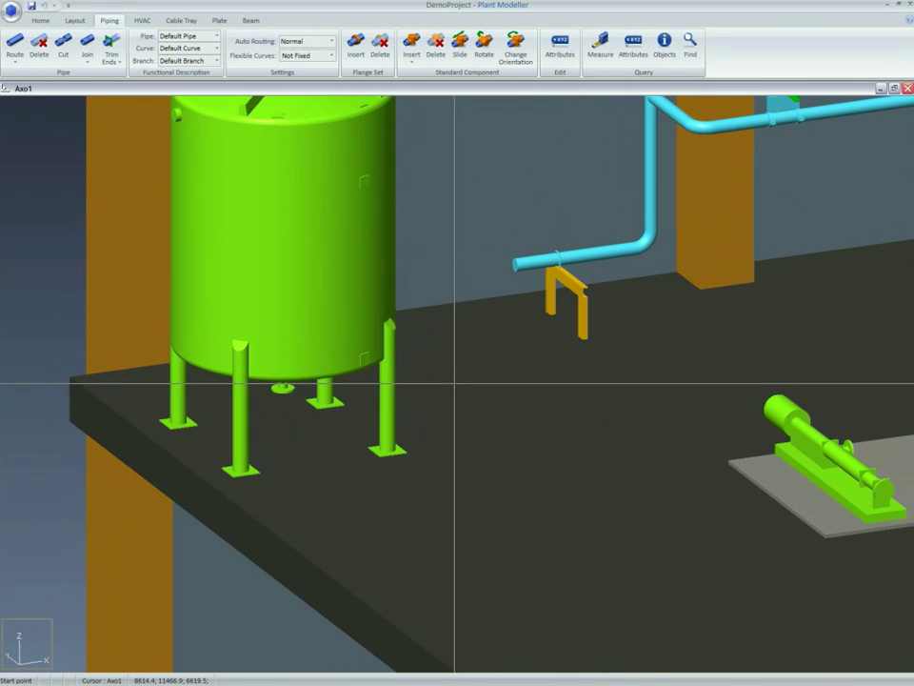
Start a pipe at the tank's bottom outlet using system EPP, line DP1 and specification 10H20
click(283, 388)
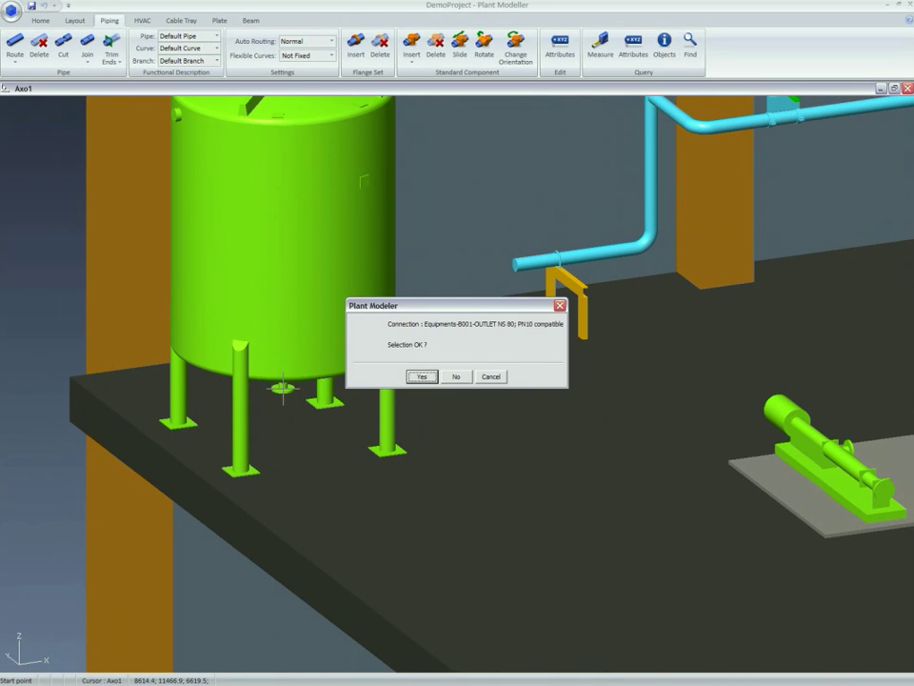
key(Return)
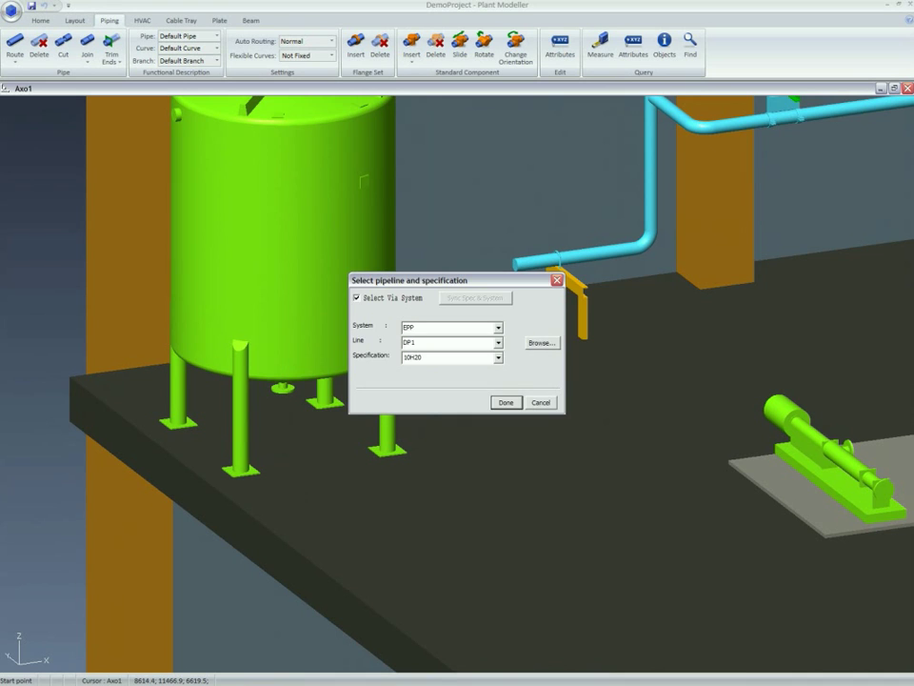
key(Return)
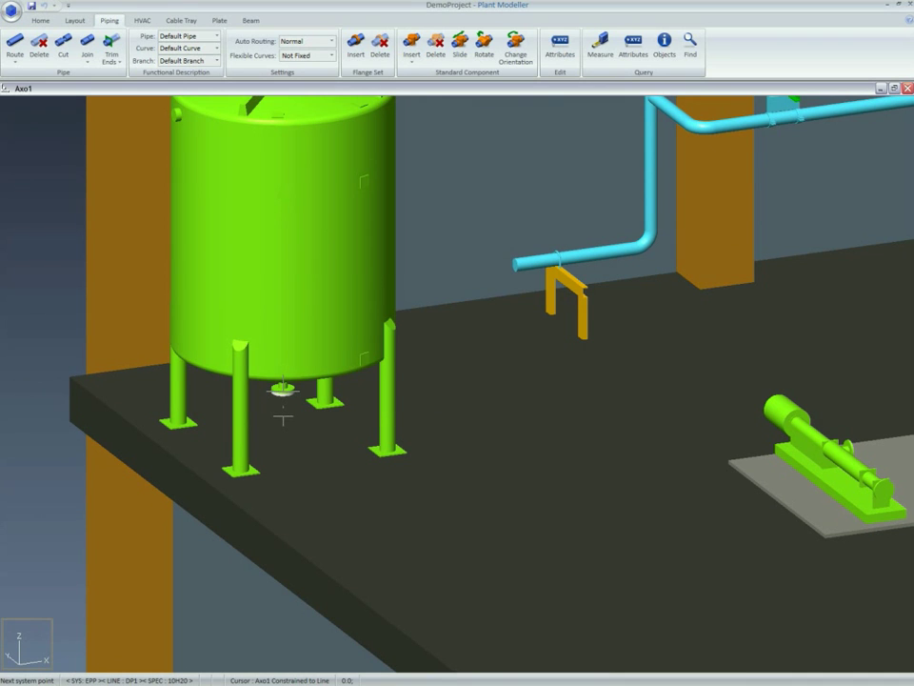
Try routing the pipe from the tank outlet towards the pumps through freely picked points
click(461, 415)
click(579, 373)
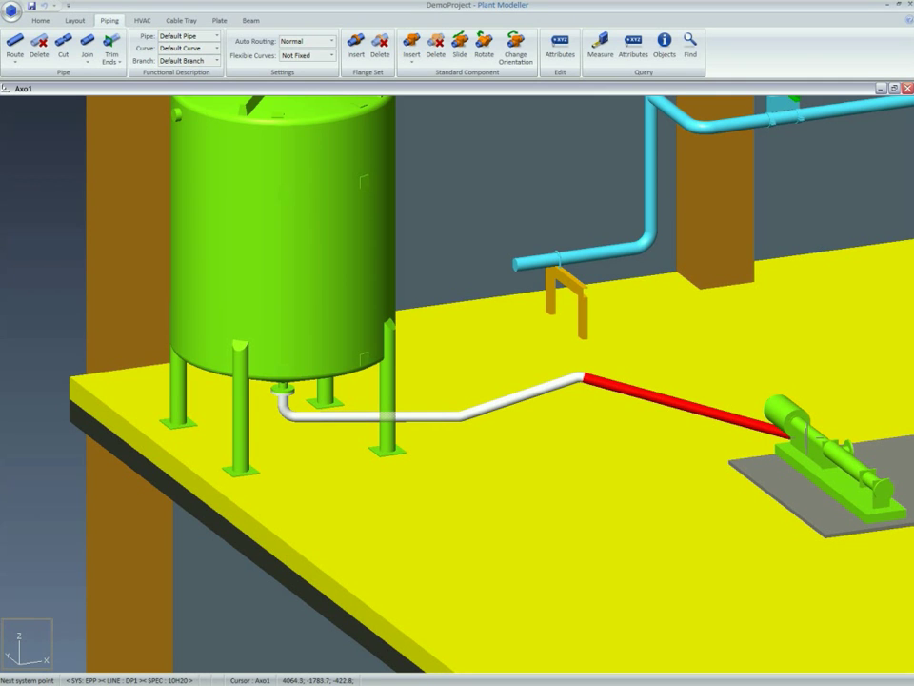
key(BackSpace)
key(BackSpace)
key(BackSpace)
key(BackSpace)
key(BackSpace)
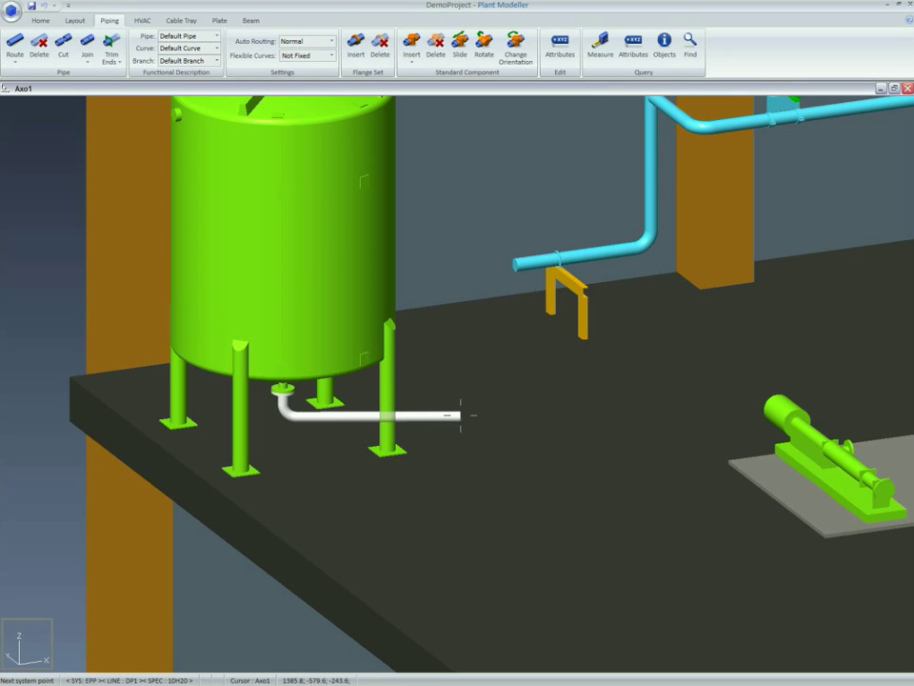
key(BackSpace)
Bend the pipe into the x direction below the tank outlet and run it straight behind the pumps to about 6491 mm from the outlet
scroll(298, 412, up, 4)
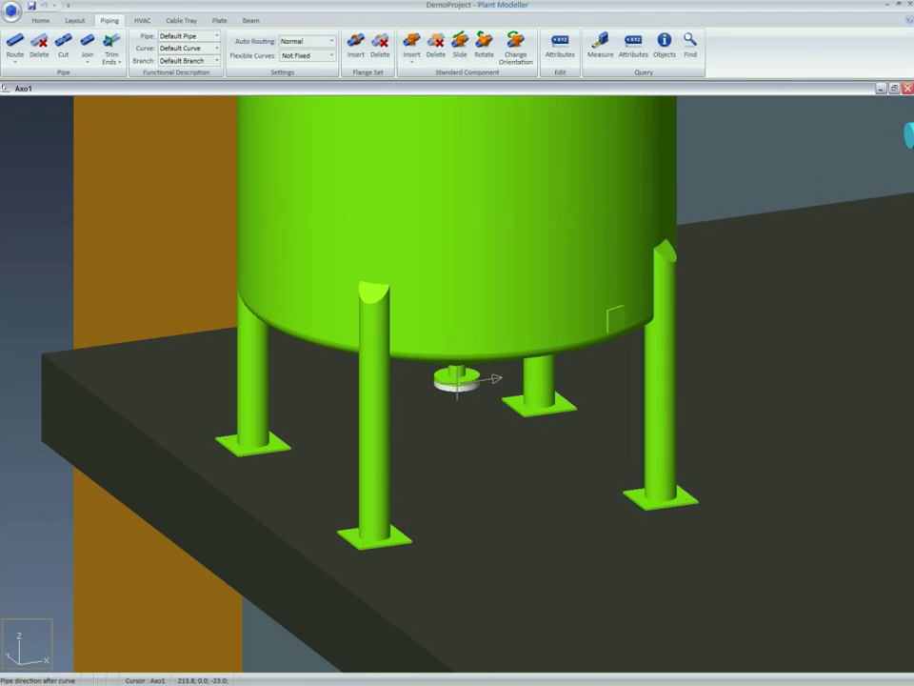
click(481, 404)
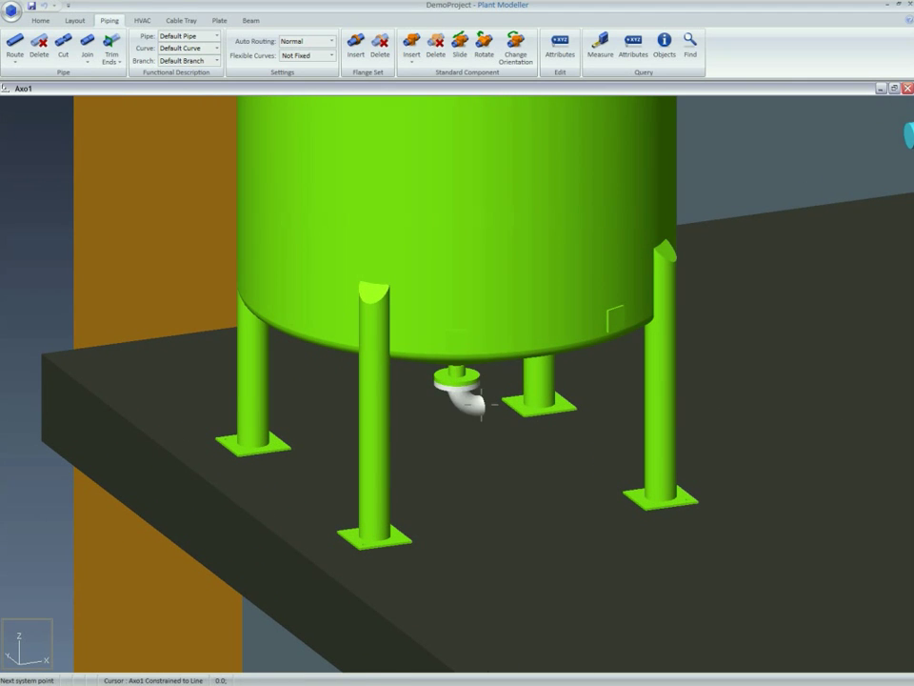
scroll(481, 404, down, 5)
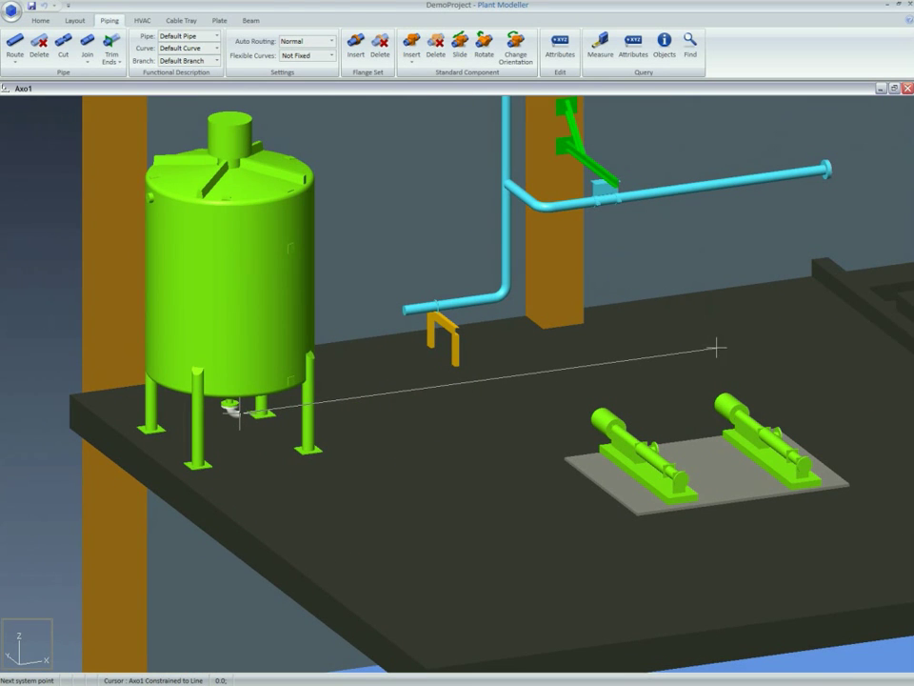
click(761, 341)
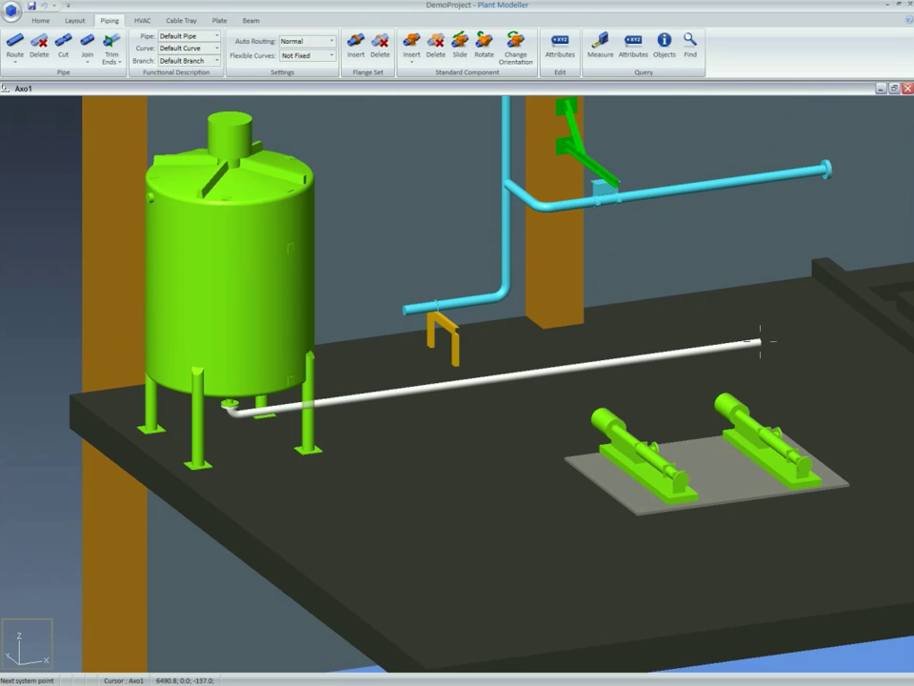
Connect the pipe to the NS 80 side flange of pump P007 and accept the route
click(779, 434)
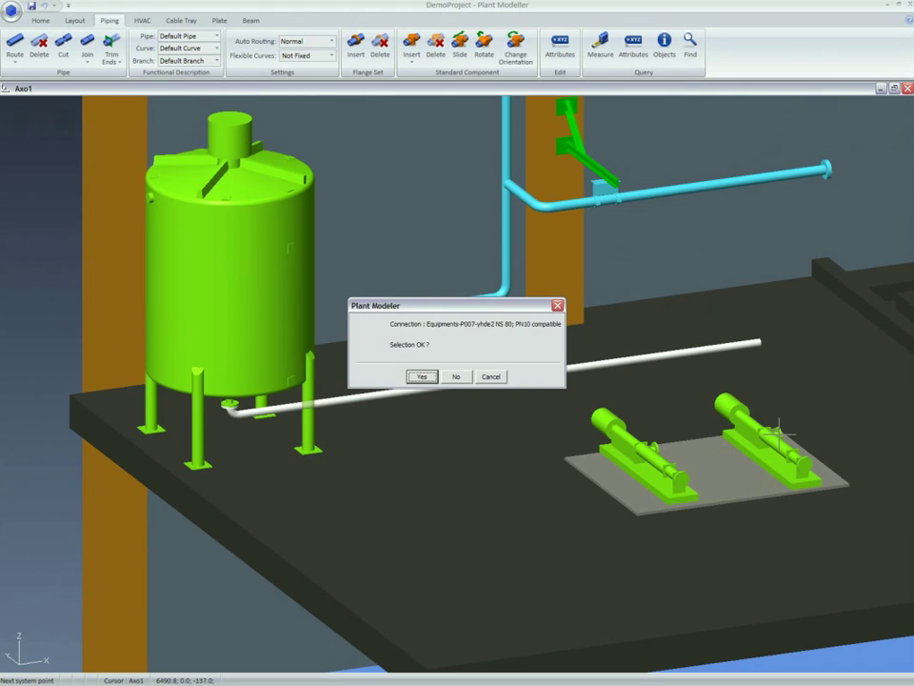
key(Return)
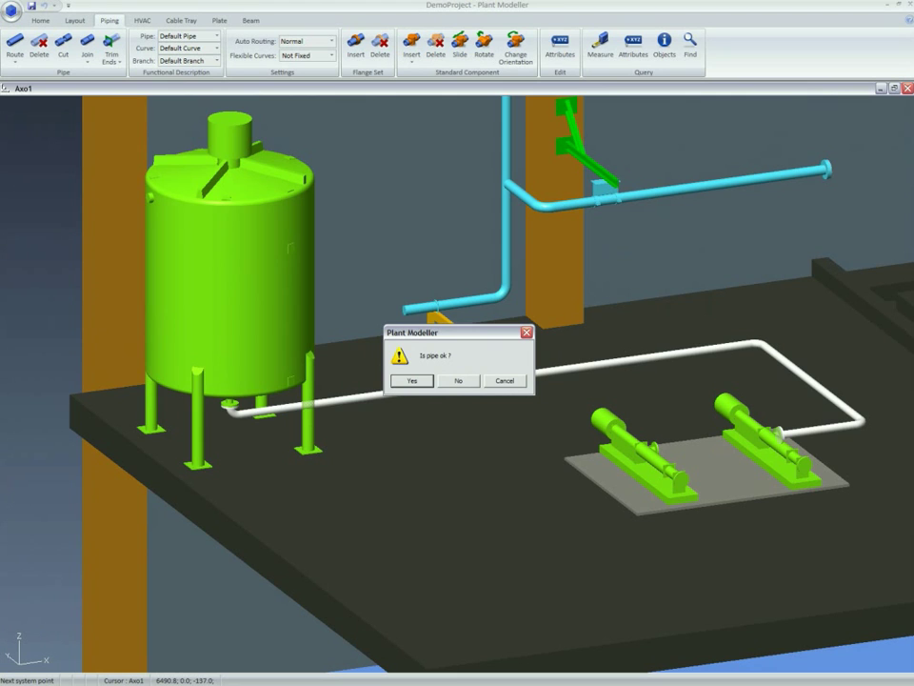
key(Return)
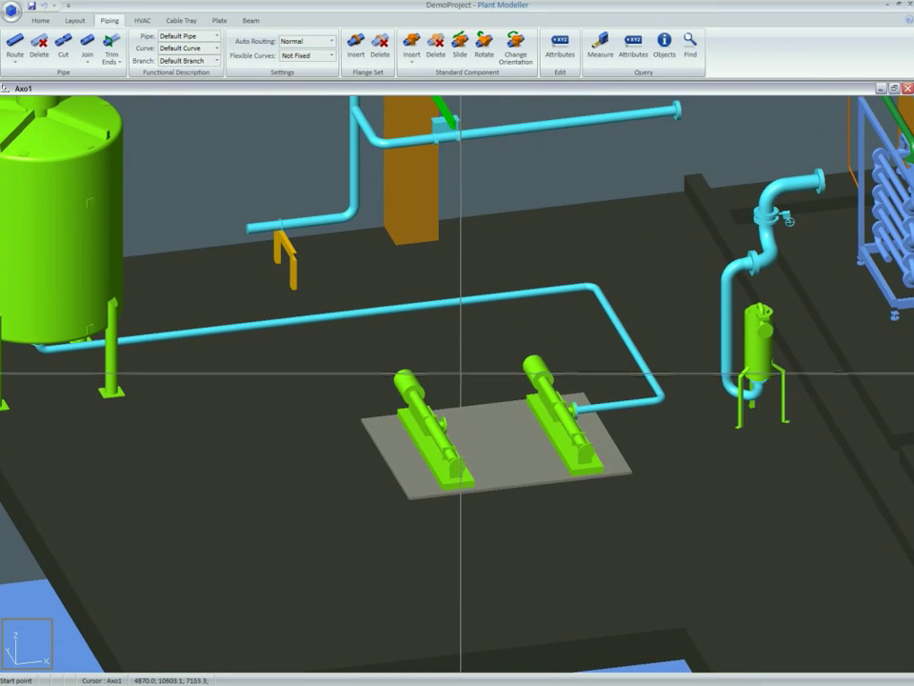
Start another DP1 pipe with specification 10H20 at the other pump's side flange and run it 500 mm straight out
scroll(458, 384, up, 2)
scroll(458, 384, up, 3)
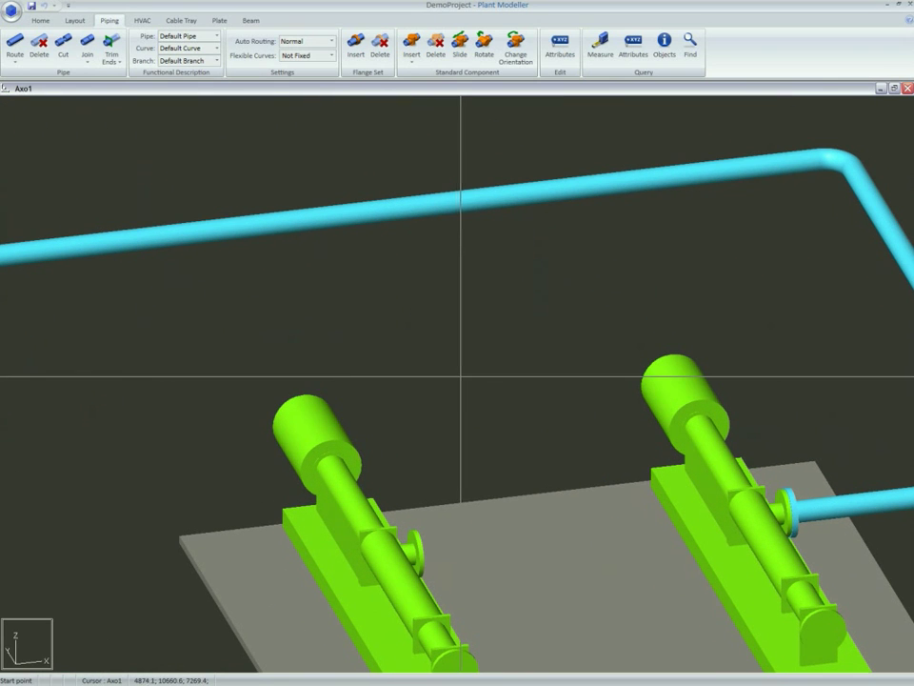
click(418, 546)
key(Return)
key(Return)
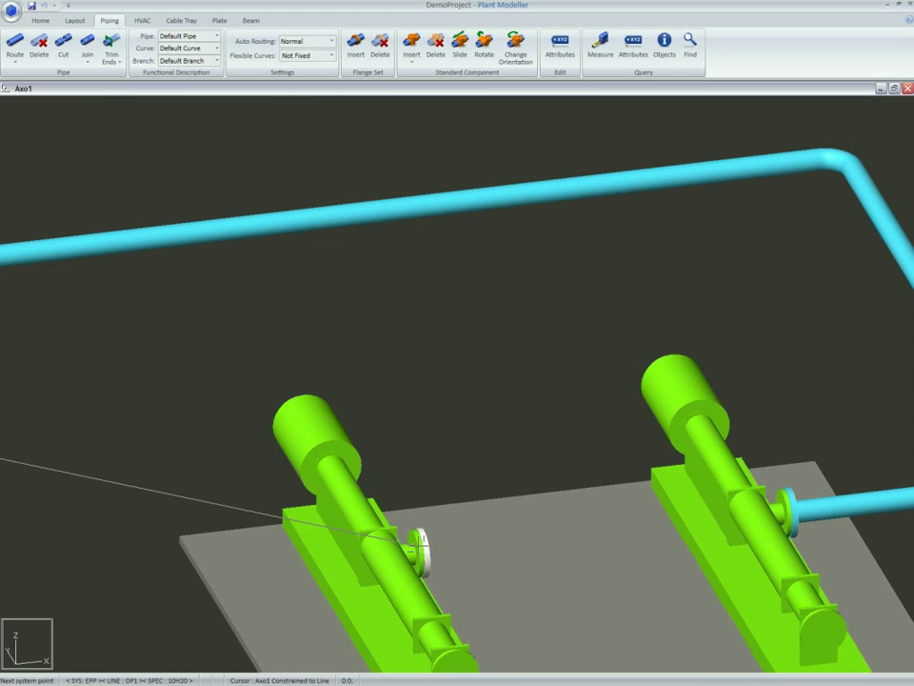
text(500)
key(Return)
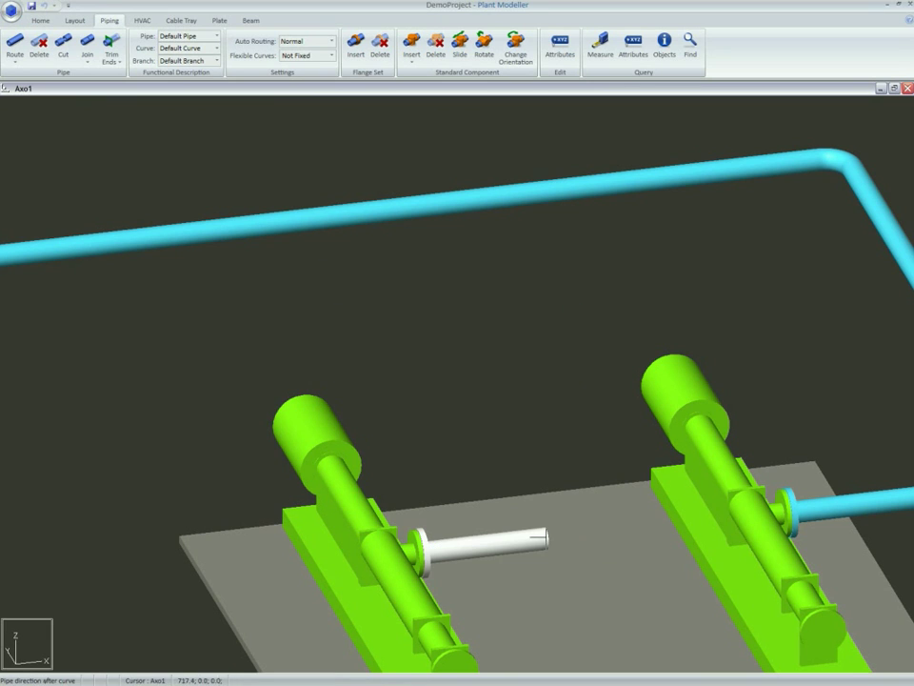
Route the DP1 pipe back from the pump's side flange into the existing header behind the pumps and accept it
click(348, 211)
key(Return)
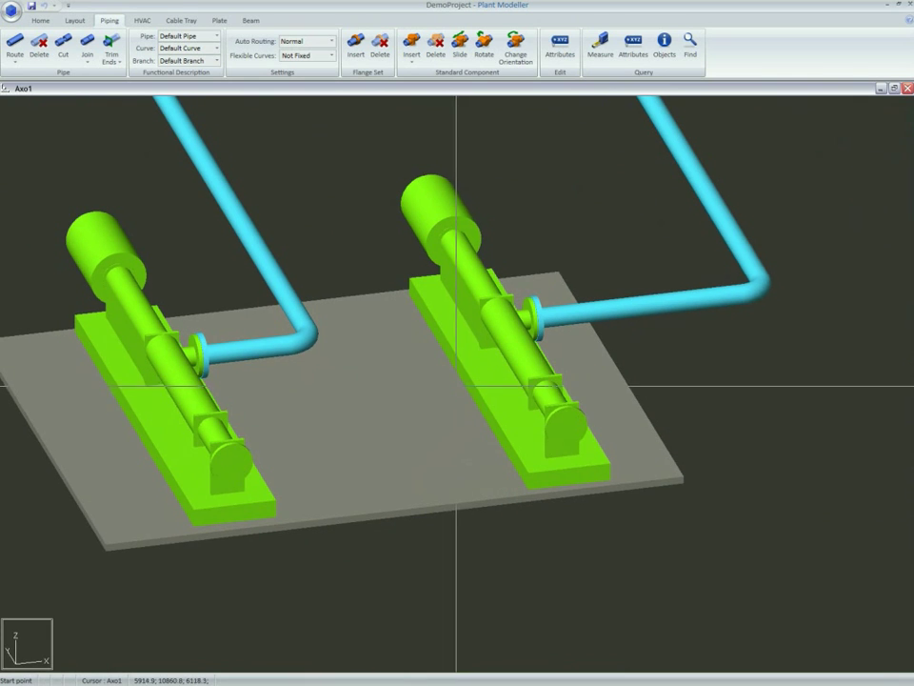
Start a DP2 pipe with specification 10H20 at the front end flange of the pump farther from the vessel
middle_drag(470, 385, 455, 380)
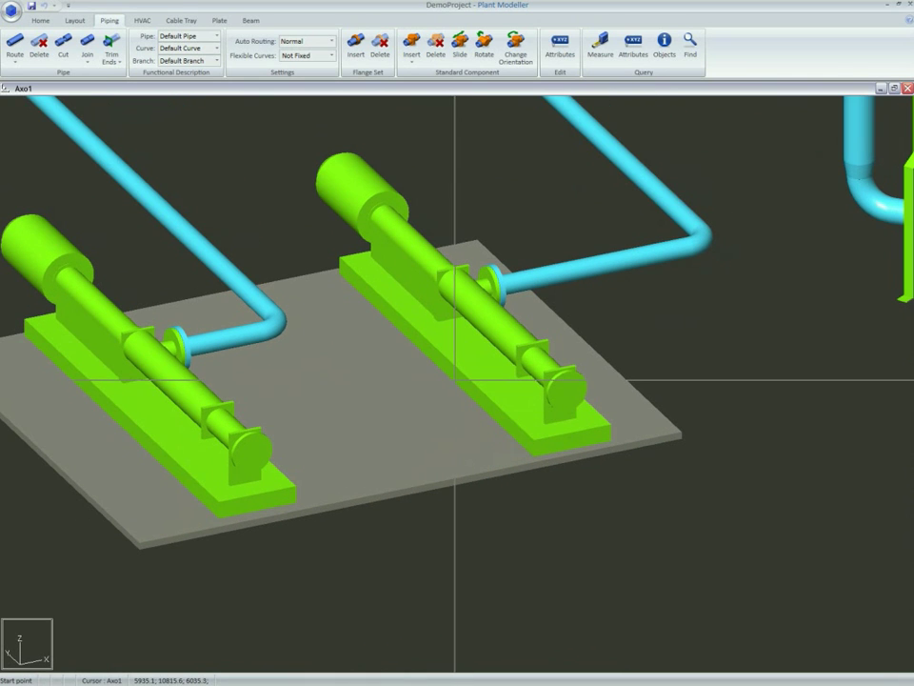
click(257, 453)
key(Return)
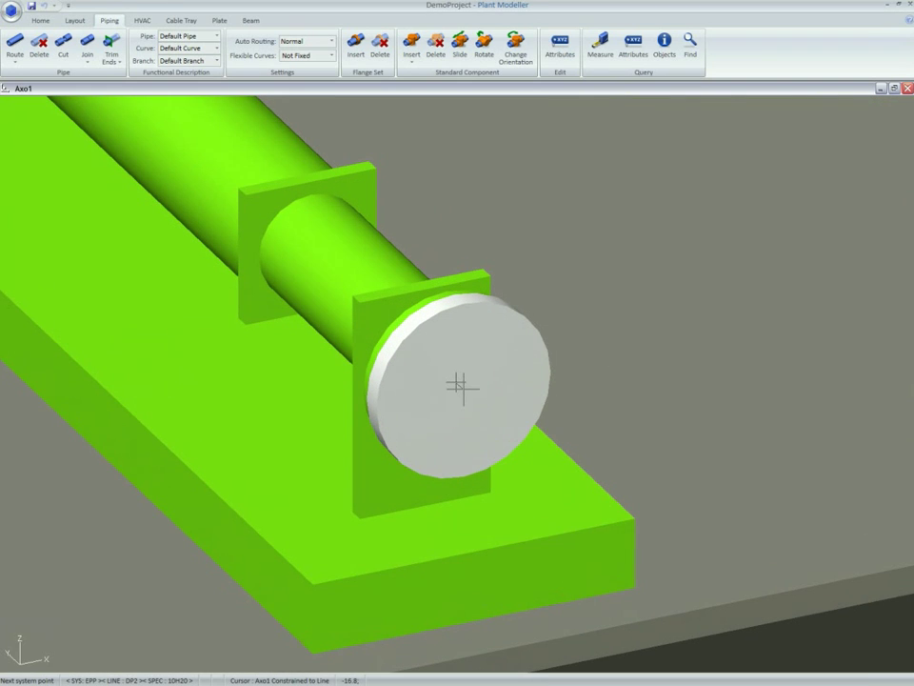
Add an 80 - 65 concentric reducer directly onto the new pipe's starting flange
click(458, 385)
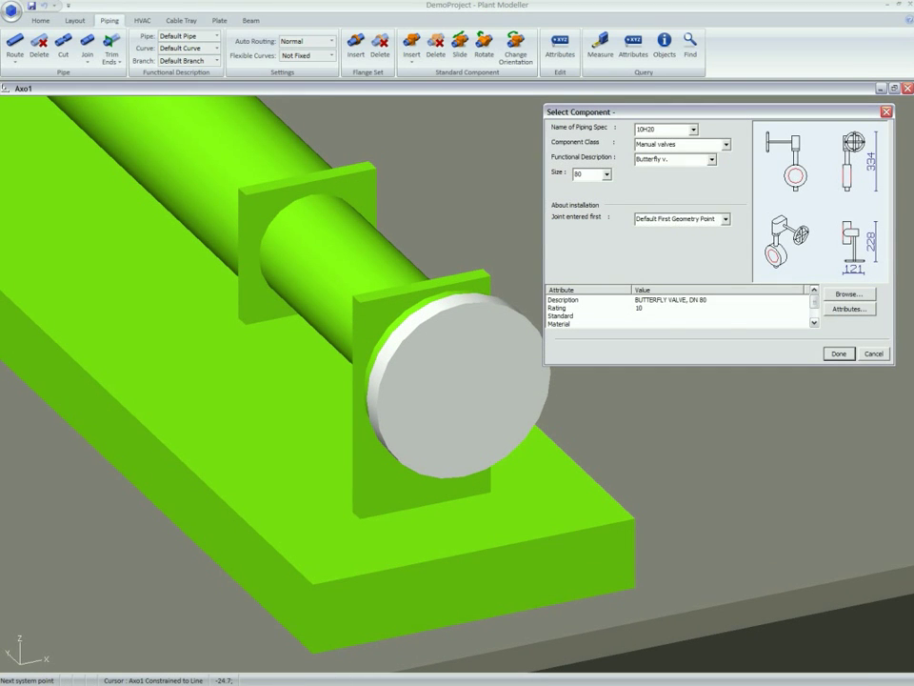
click(725, 144)
click(664, 186)
click(607, 174)
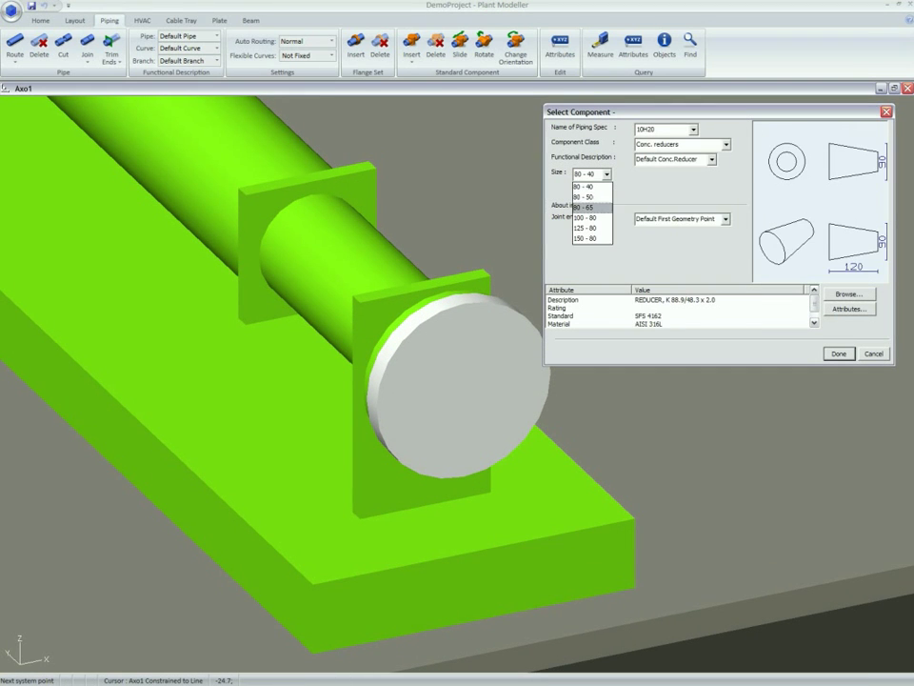
click(591, 206)
click(838, 354)
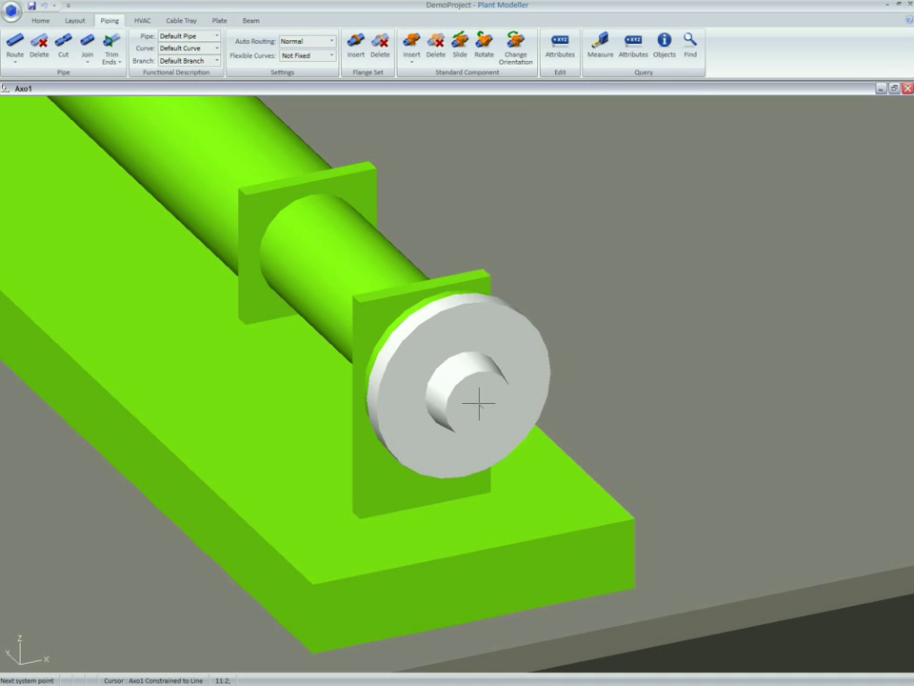
Run the DP2 pipe 1000 mm straight out from the reducer
scroll(479, 404, down, 5)
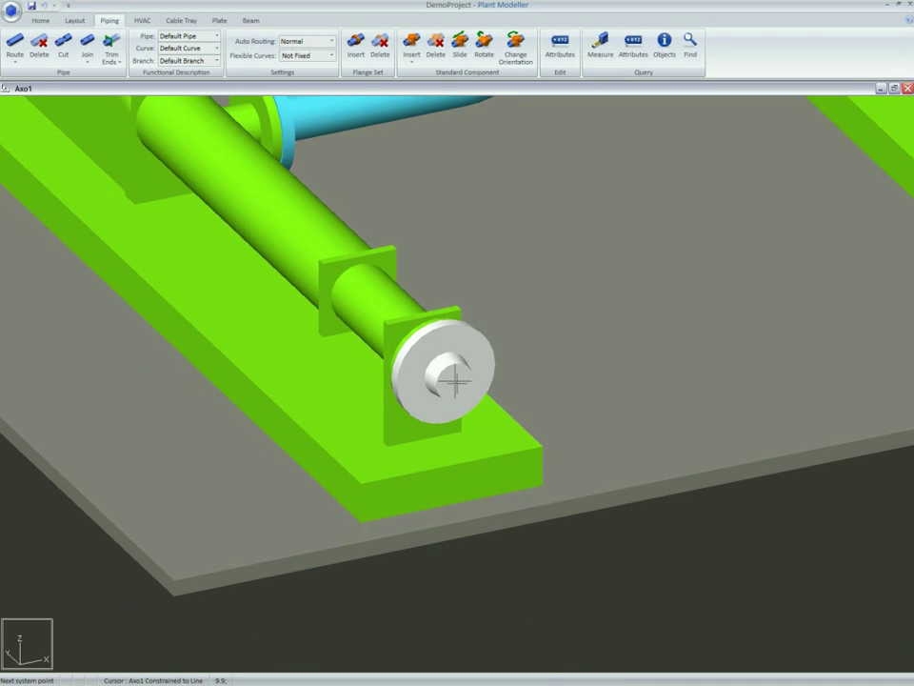
click(455, 381)
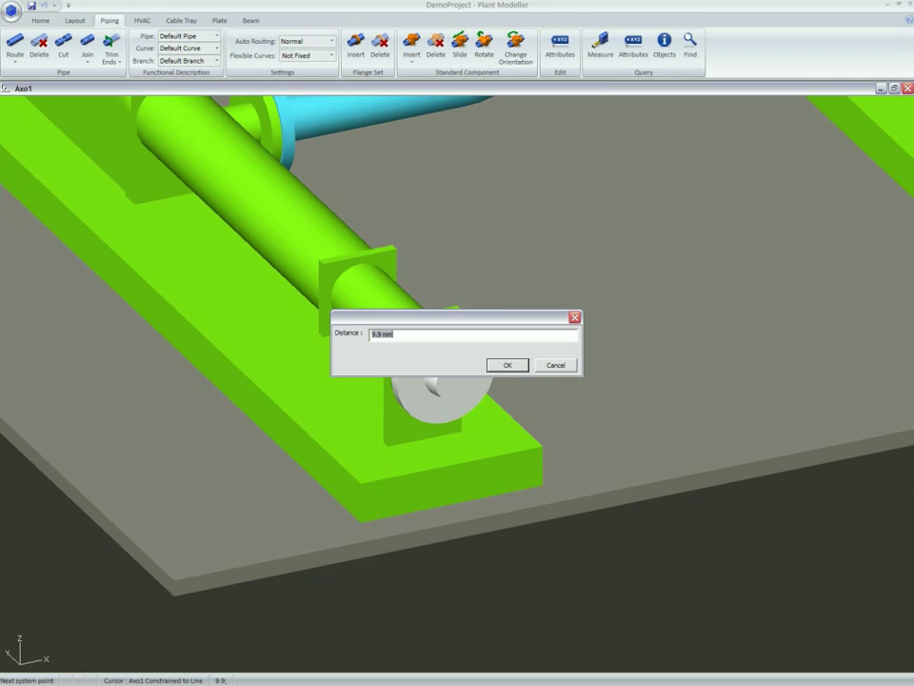
text(1000)
key(Return)
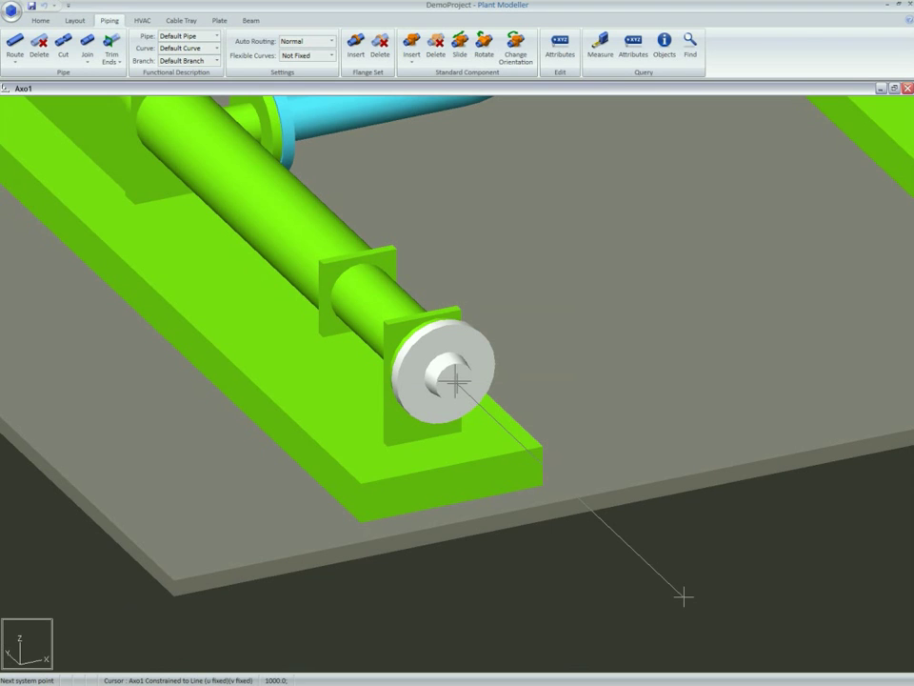
click(684, 596)
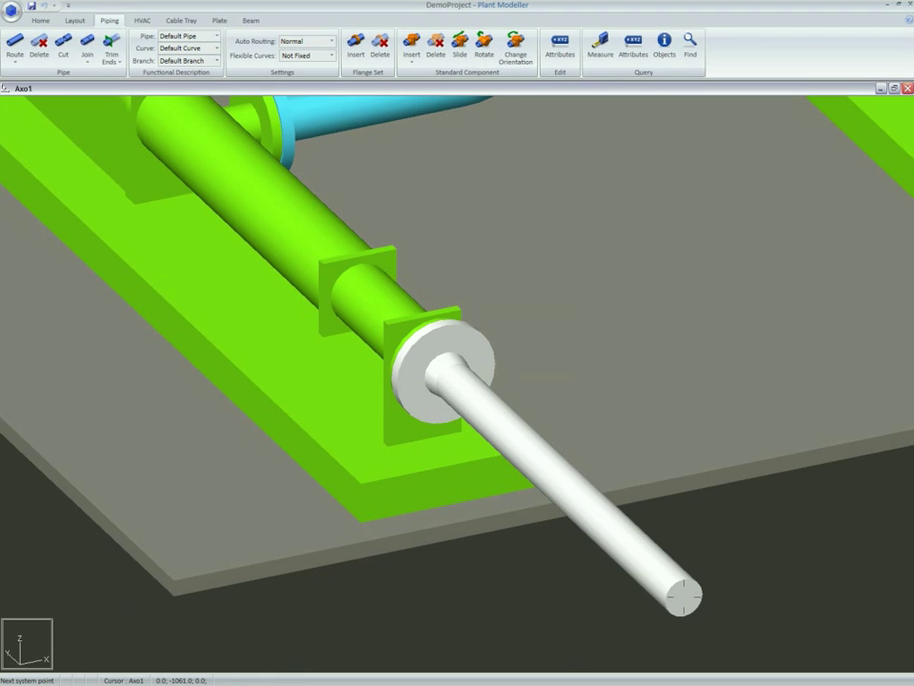
Bend the DP2 pipe into the x direction, connect it to the vessel's upper side flange and accept the route
key(c)
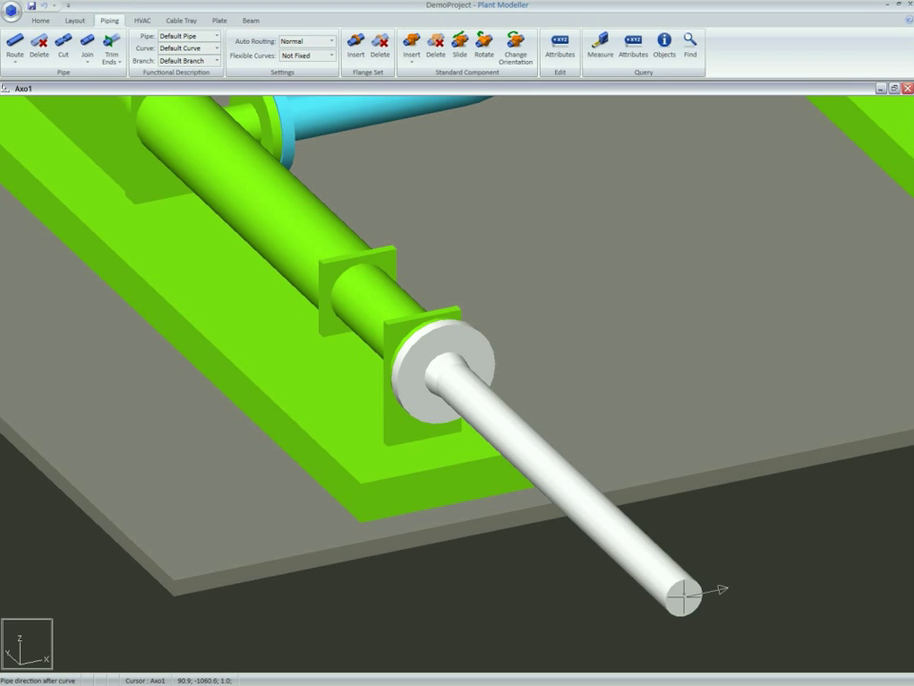
click(741, 588)
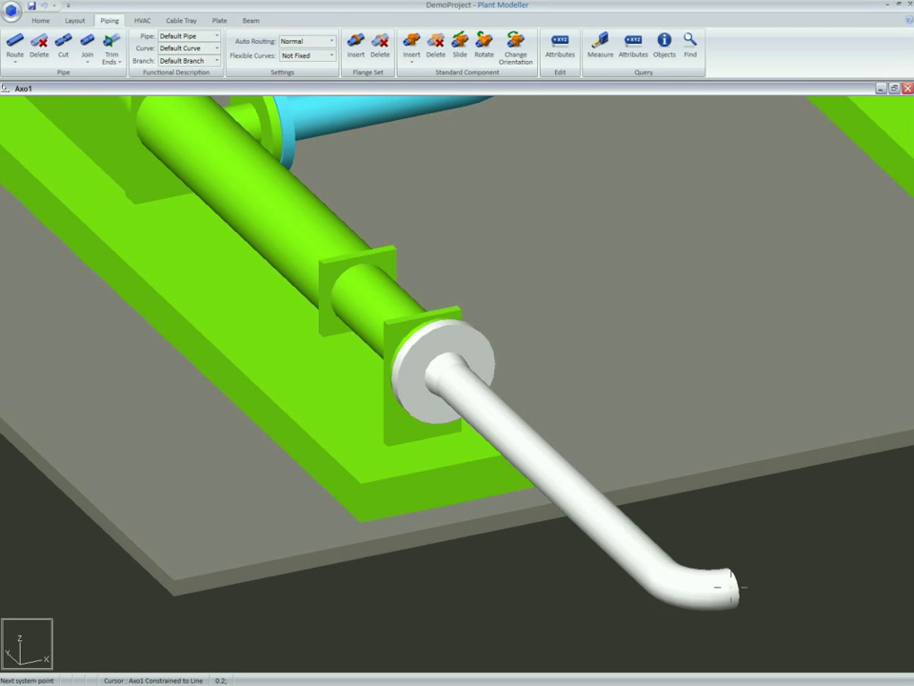
scroll(740, 588, down, 3)
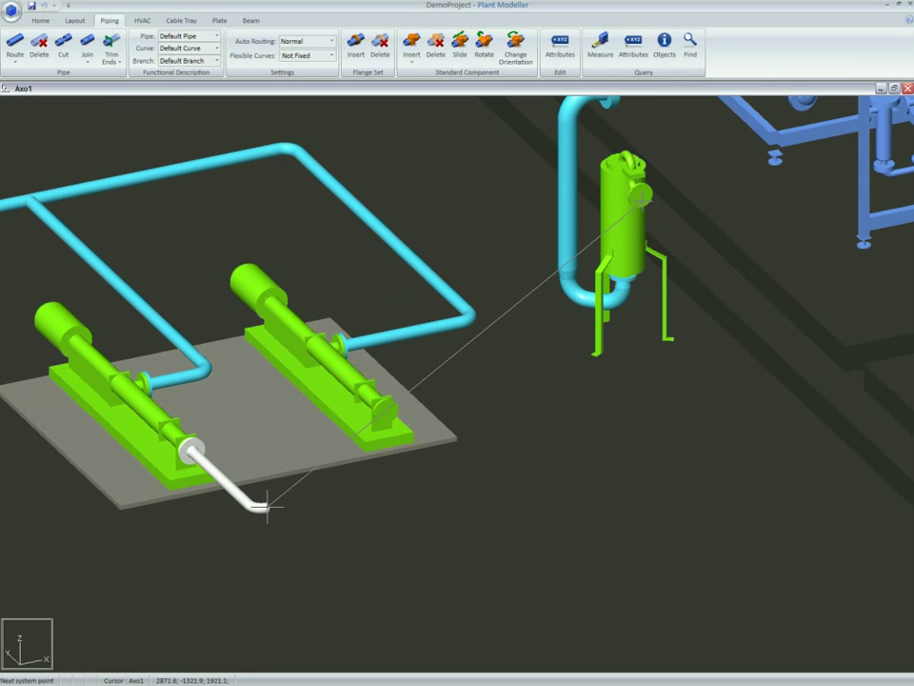
click(640, 195)
key(Return)
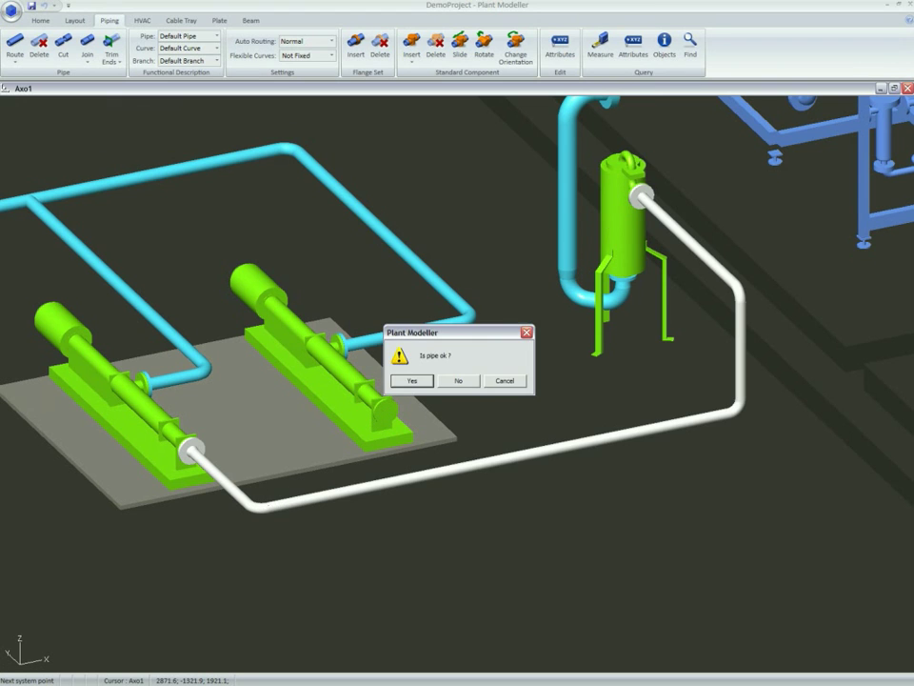
key(Return)
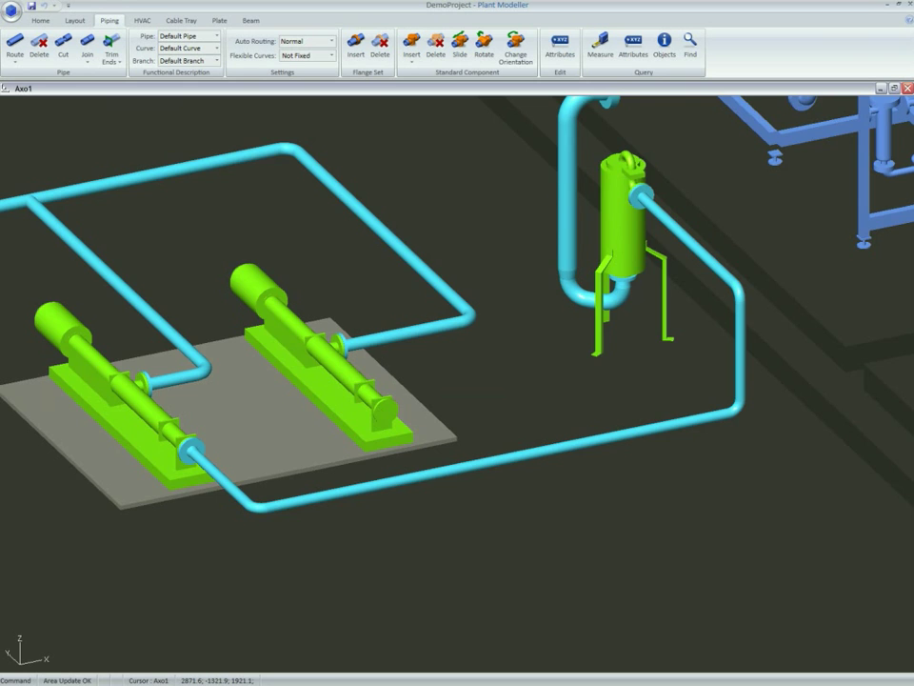
Start another DP2 pipe with specification 10H20 at the NS 80 front end flange of pump P007
scroll(457, 383, up, 5)
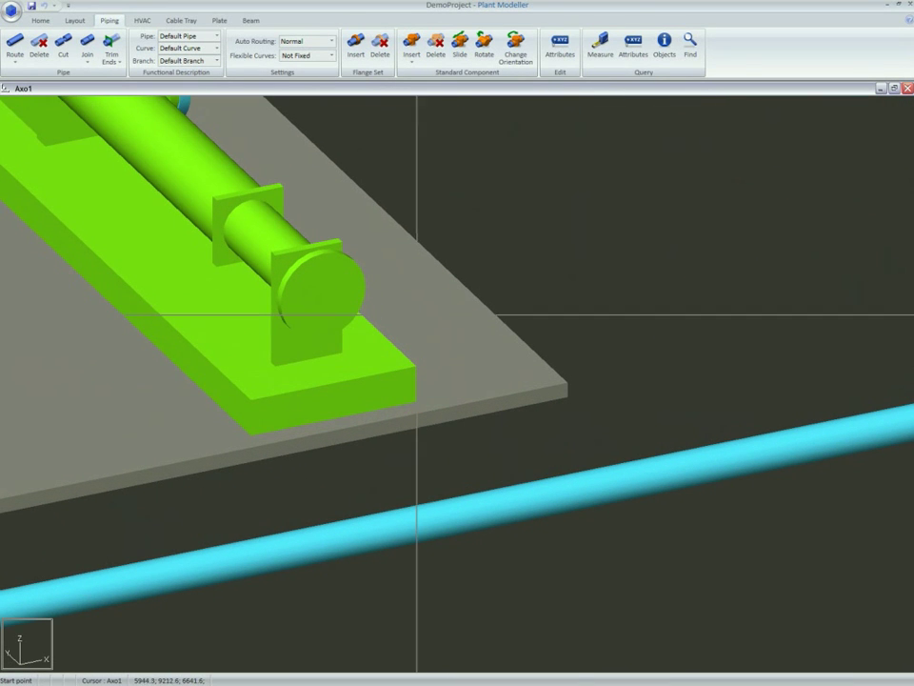
click(323, 295)
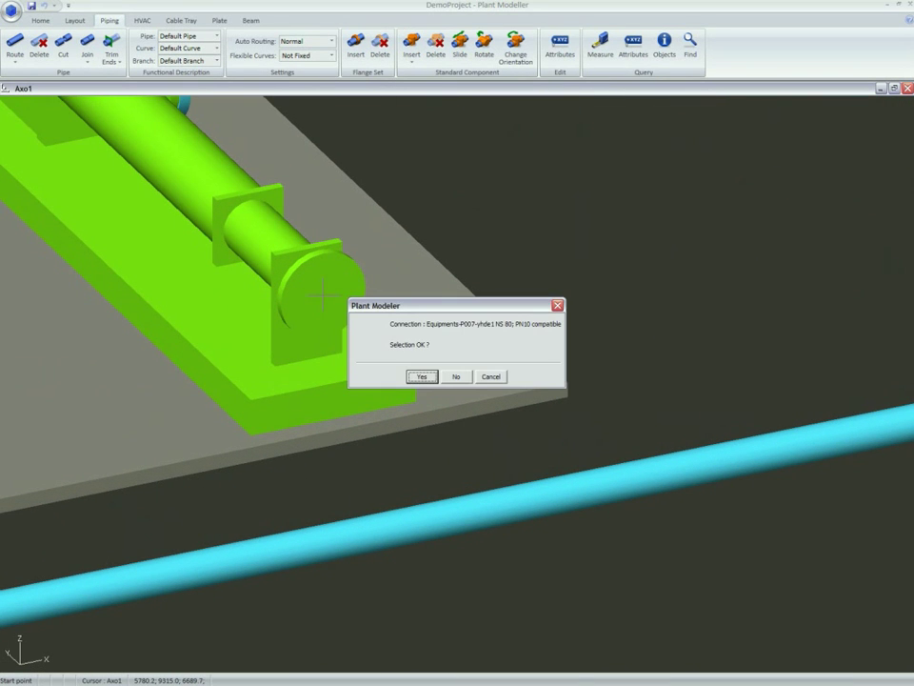
key(Return)
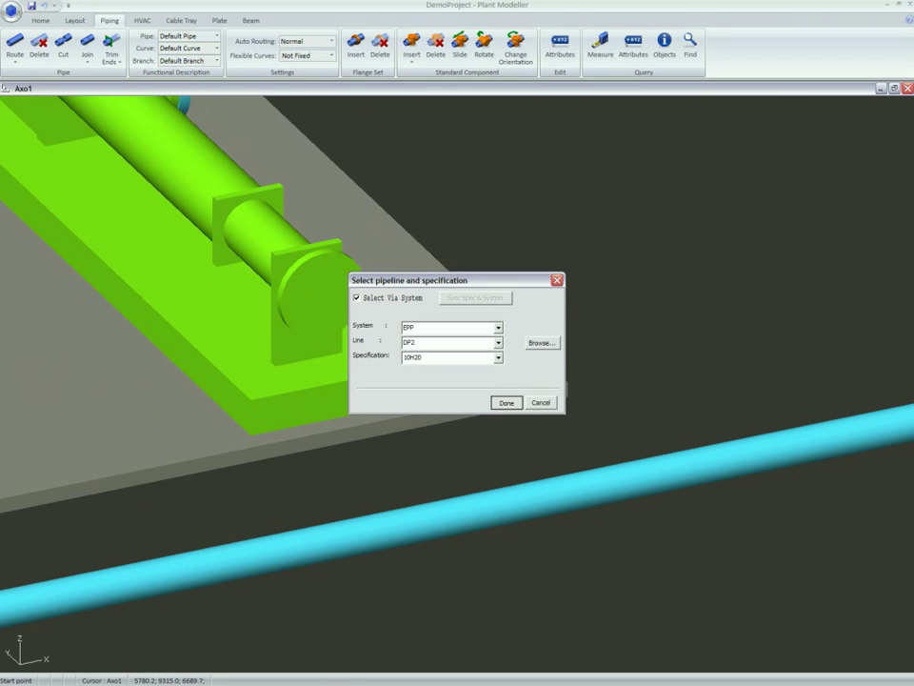
key(Return)
Add an 80 - 65 concentric reducer at P007's flange, branch the pipe straight into the existing DP2 line and accept it
key(c)
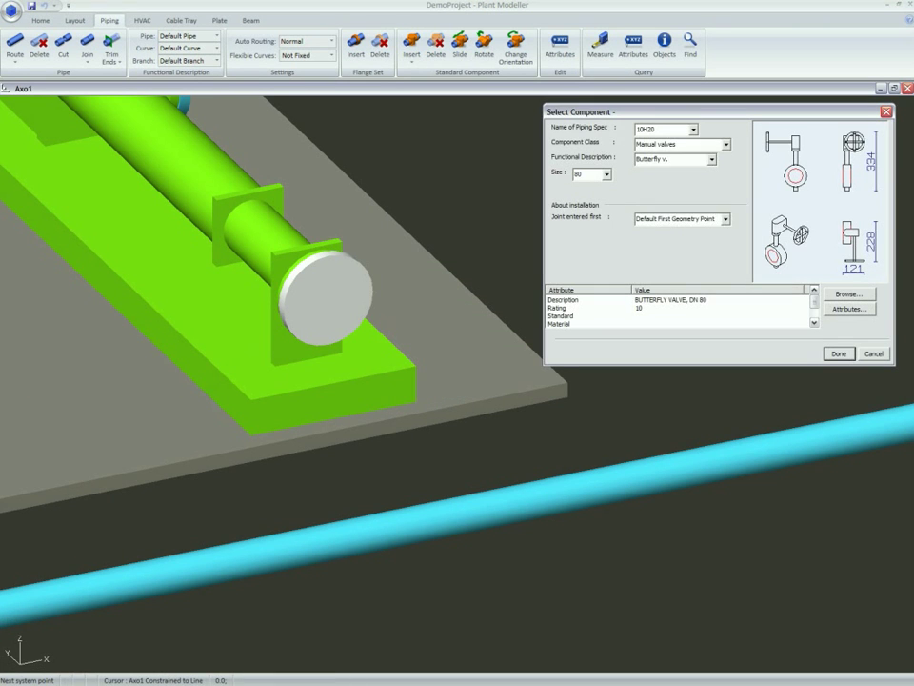
click(726, 145)
click(661, 187)
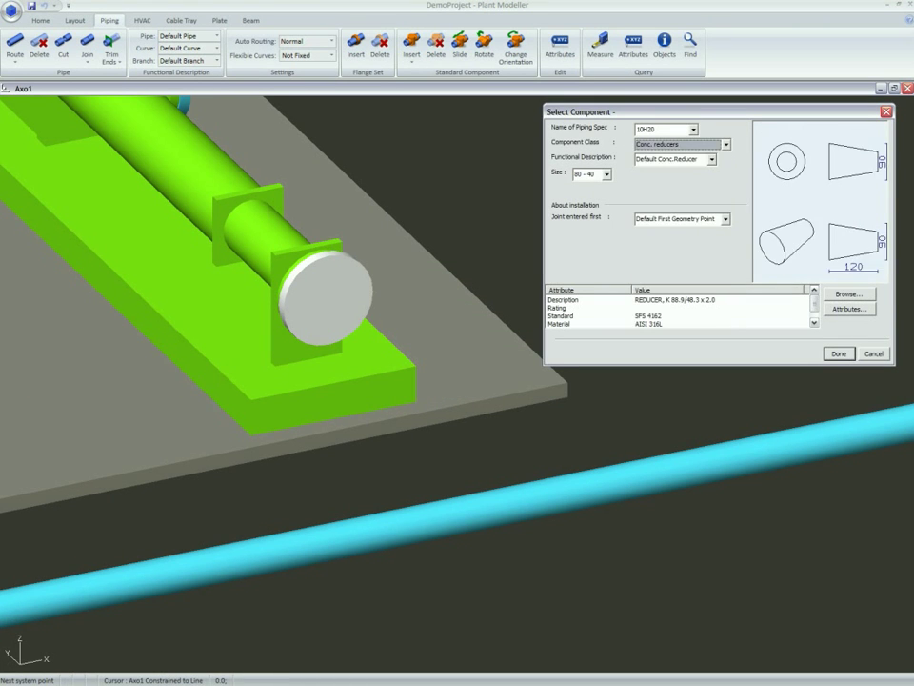
click(607, 174)
click(584, 207)
click(839, 353)
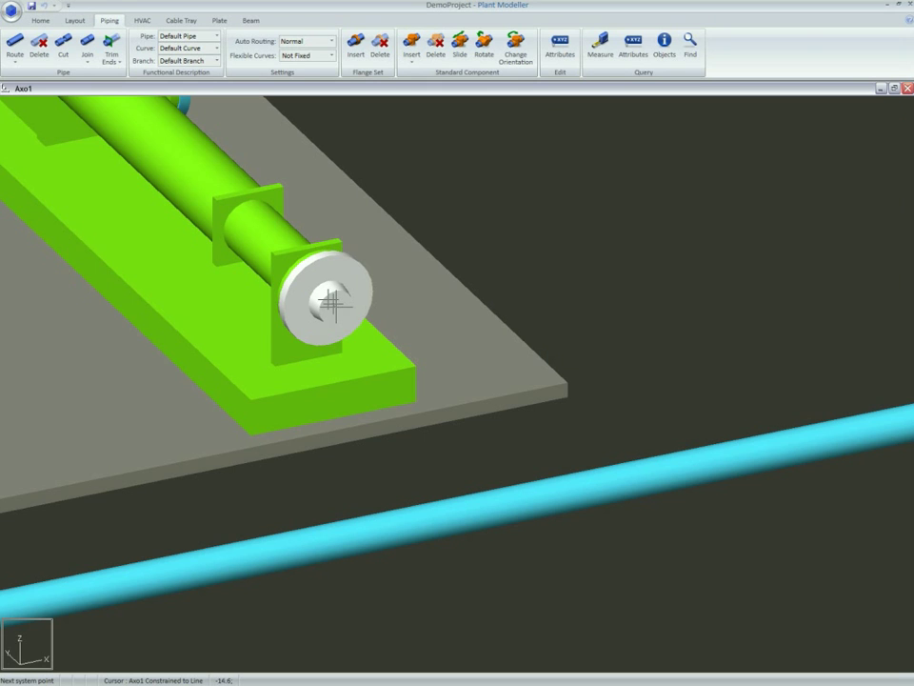
click(544, 502)
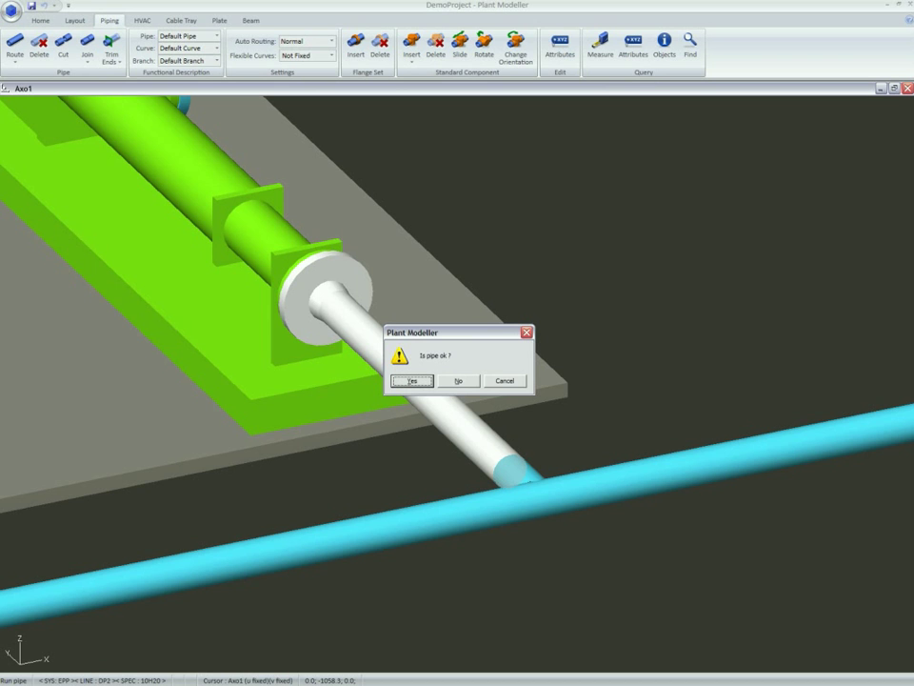
key(Return)
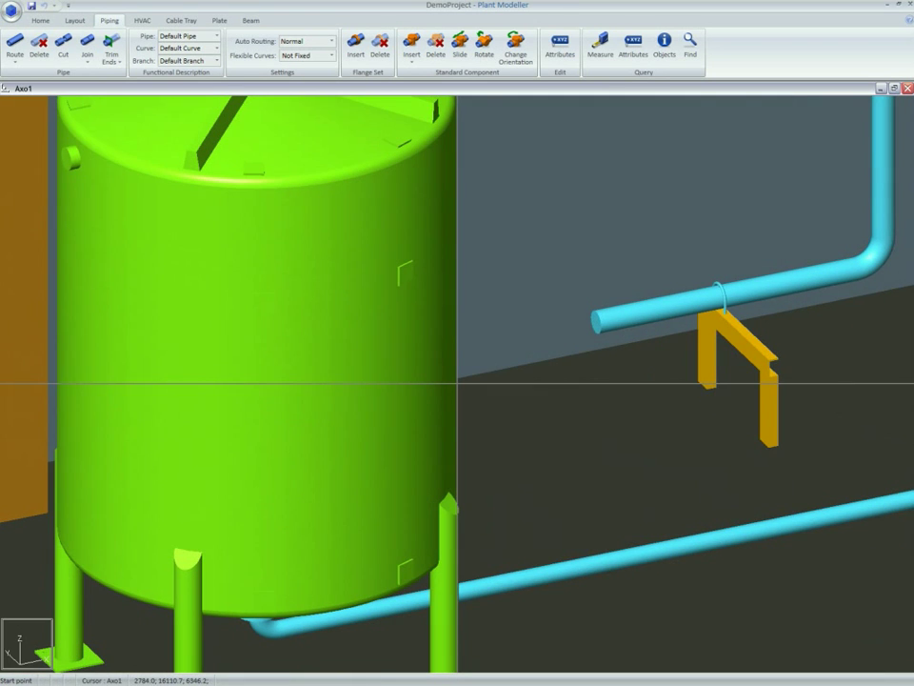
Extend the NS 100 DP3 pipe about 2316 mm straight in the negative x direction from its open plain end
click(595, 322)
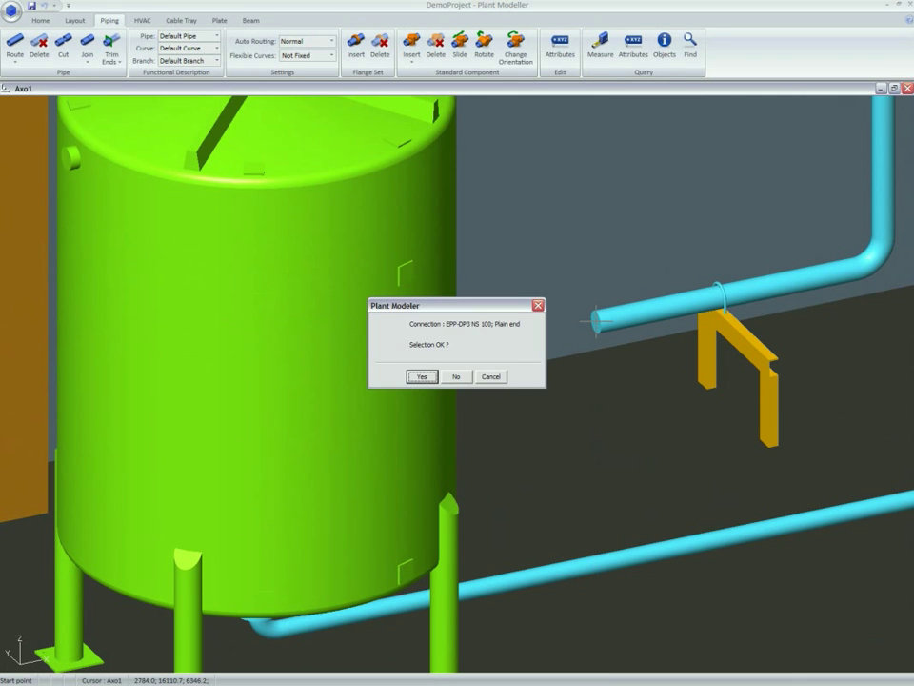
key(Return)
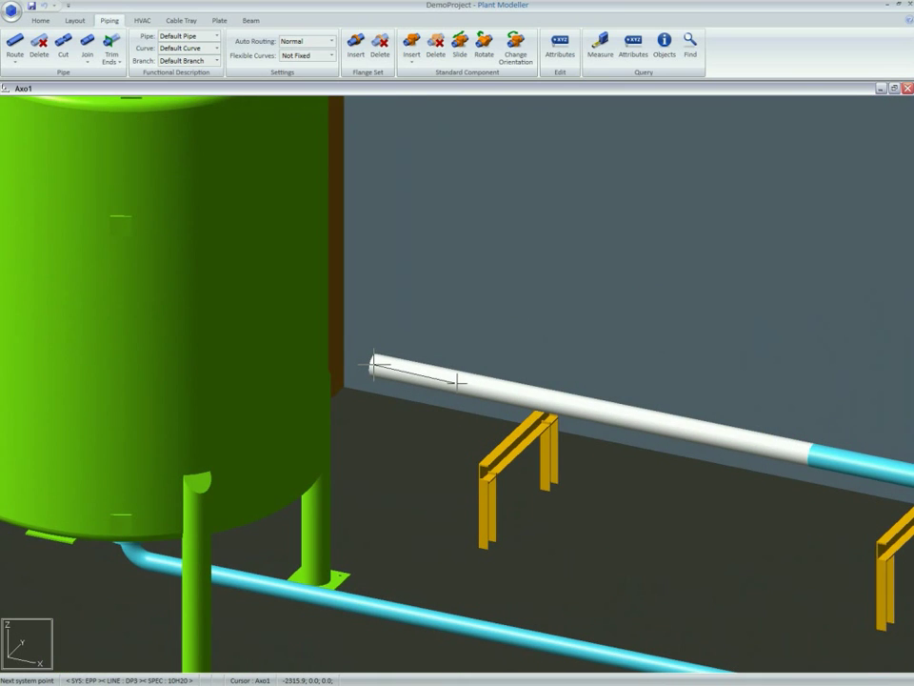
Finish the DP3 pipe end with a size 100 flange of type 2nd Default Flange and accept the pipe
scroll(457, 383, up, 2)
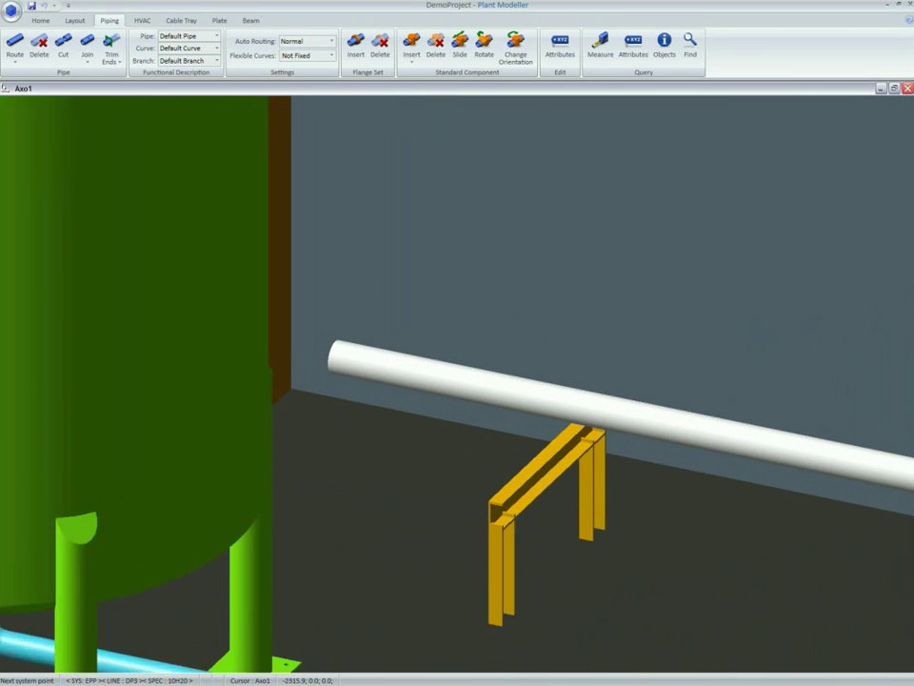
key(c)
click(734, 152)
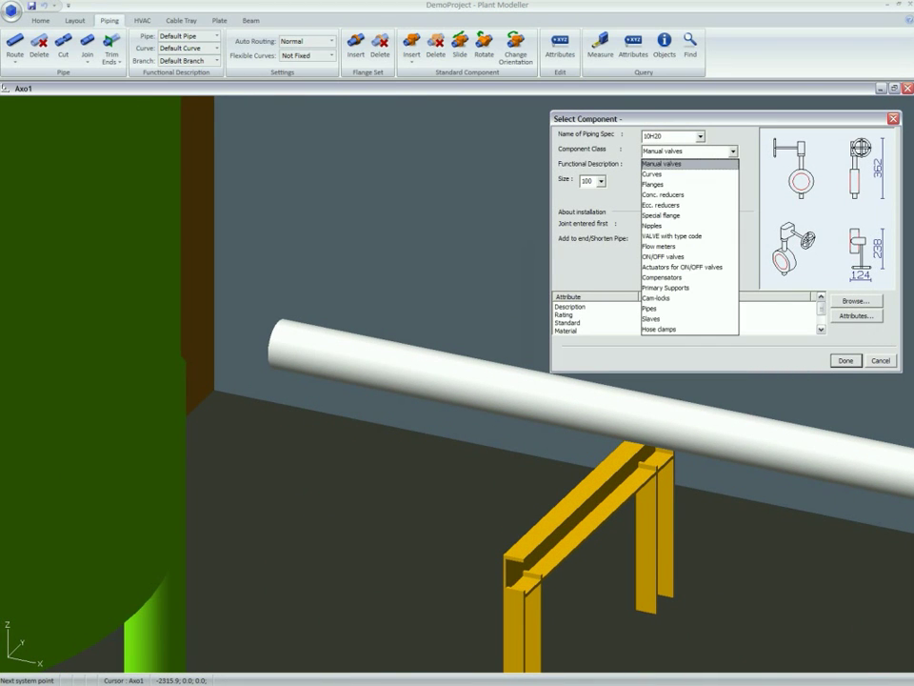
click(667, 184)
click(719, 167)
key(Return)
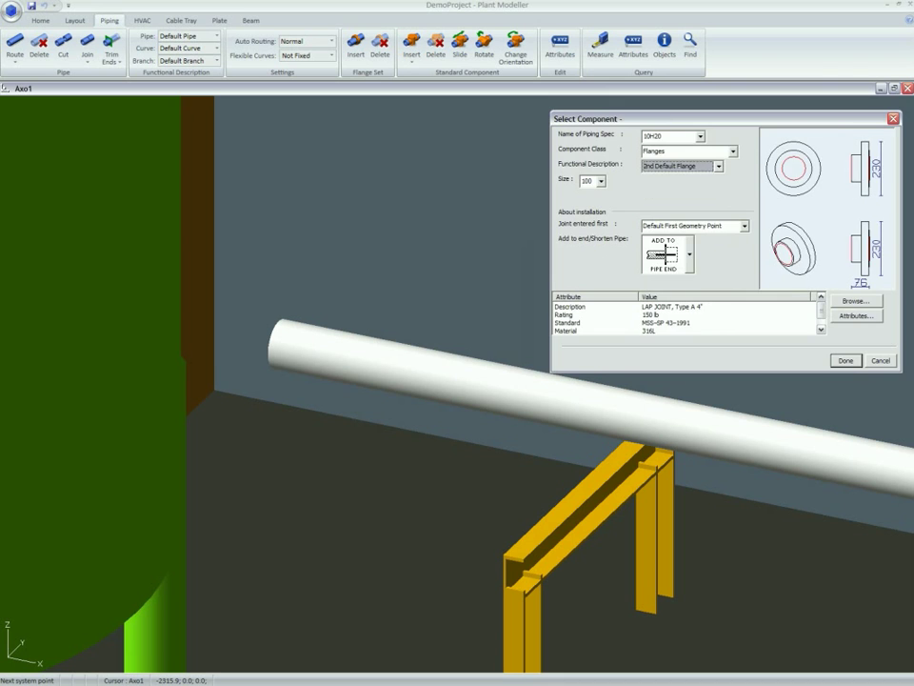
key(Return)
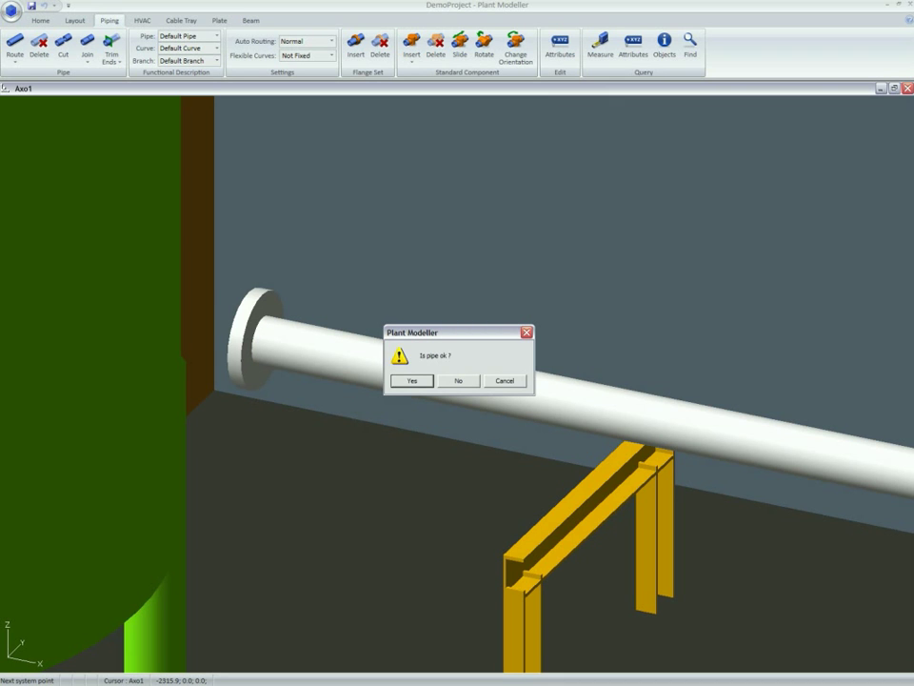
key(Return)
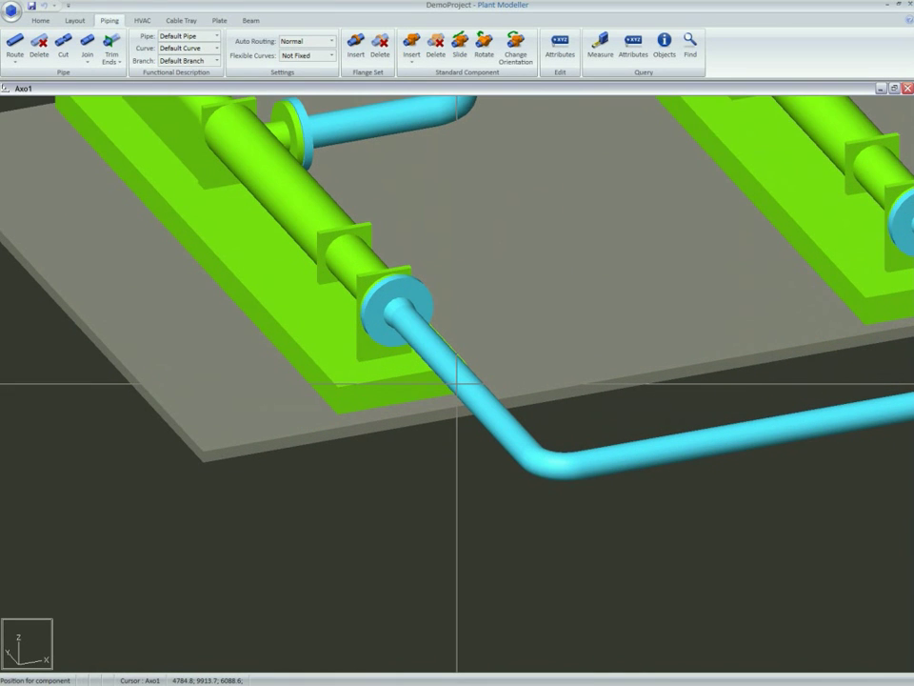
Insert an NS 65 wafer valve into the DP2 pipe between the reducer and the bend, with 0 degrees rotation and position id v003
click(457, 379)
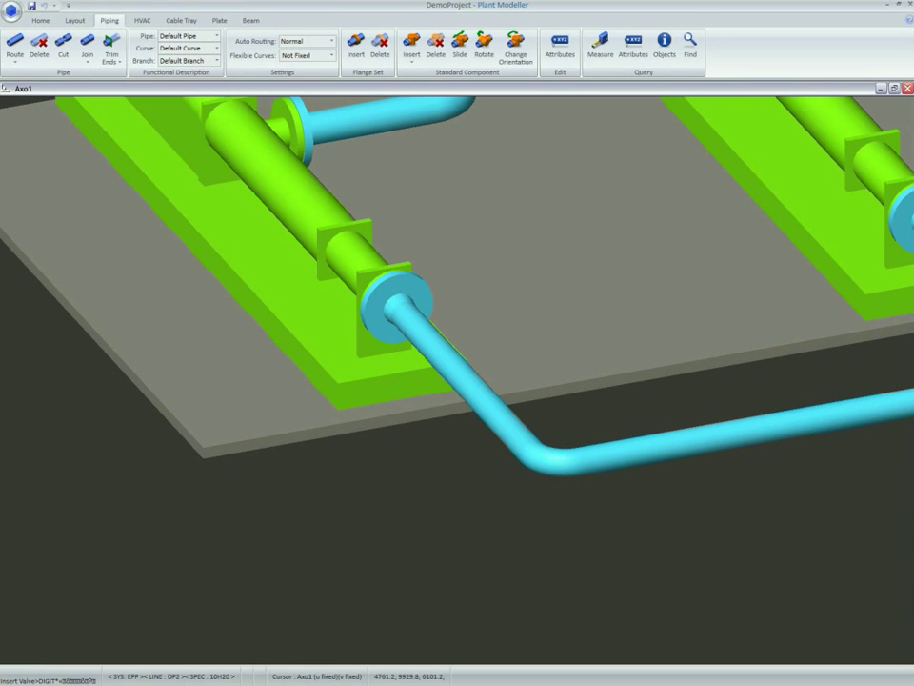
key(Return)
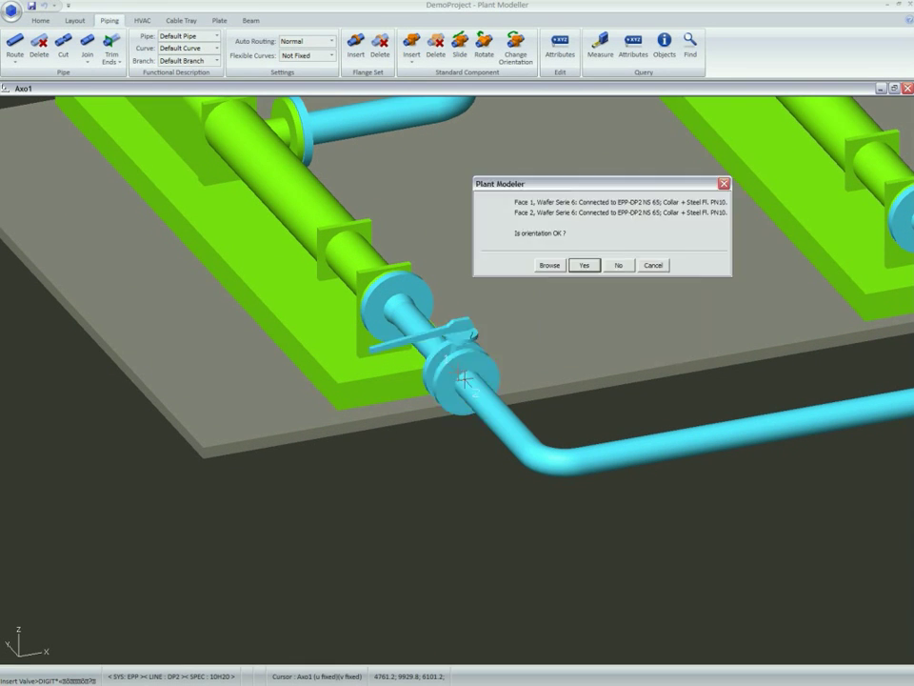
key(Return)
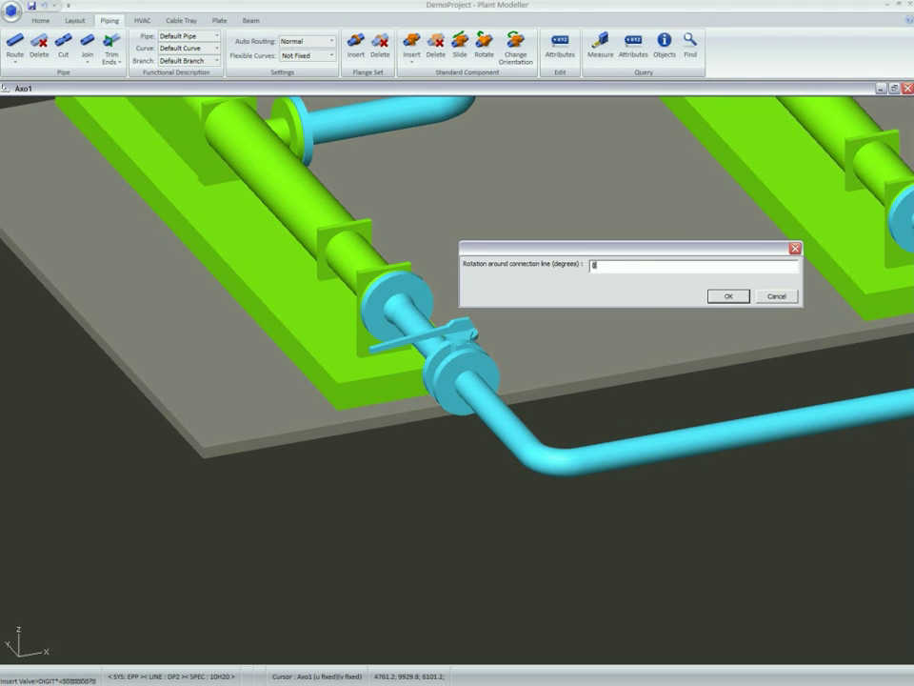
key(Return)
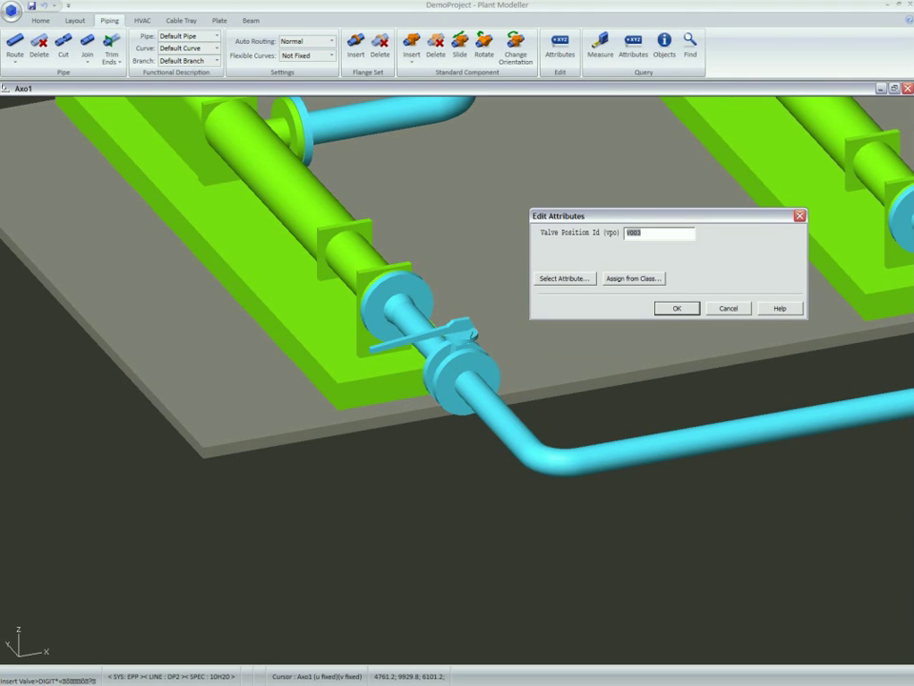
key(Return)
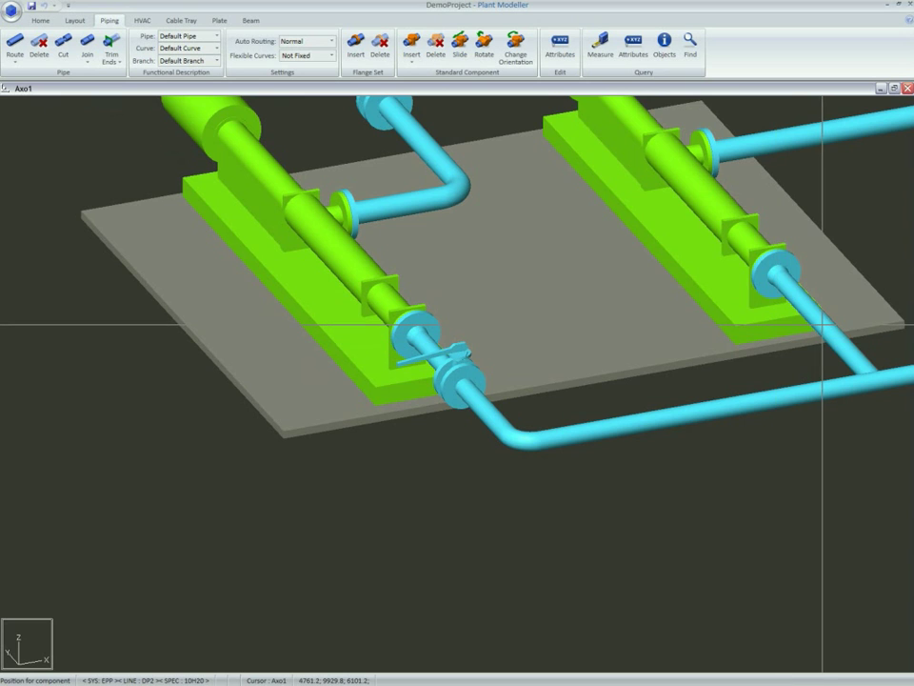
Insert the NS 65 butterfly valve V004 into the DP2 branch pipe of pump P007, with its lever orientation reversed
middle_drag(821, 324, 457, 379)
click(457, 379)
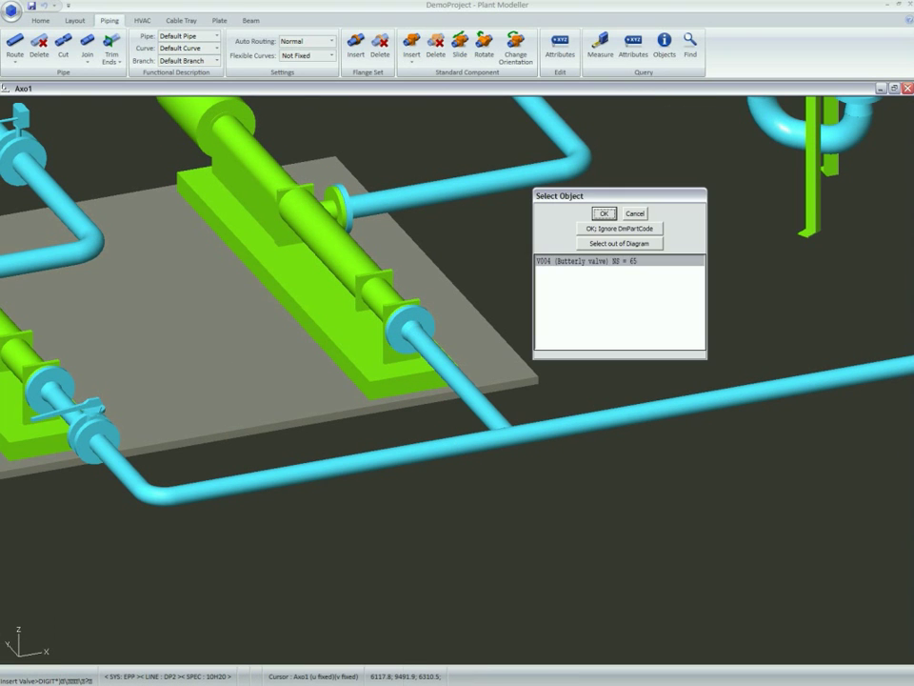
key(Return)
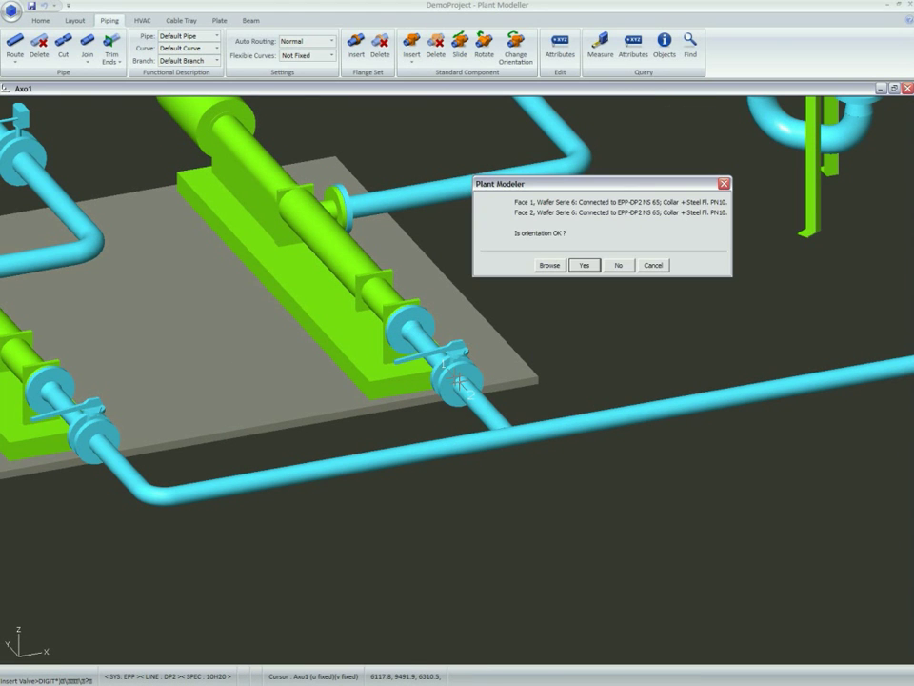
key(n)
key(Return)
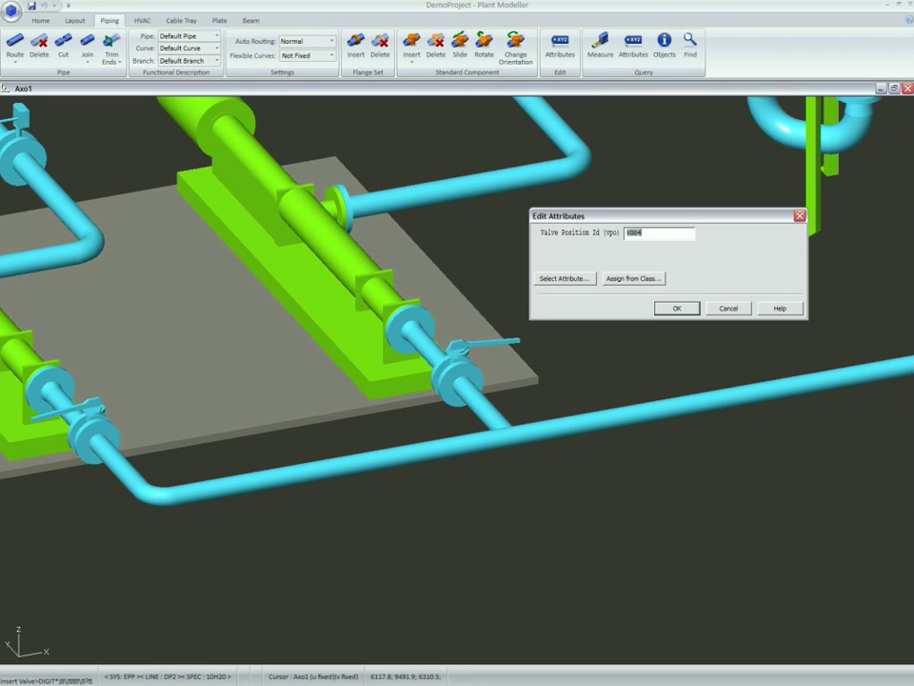
key(Return)
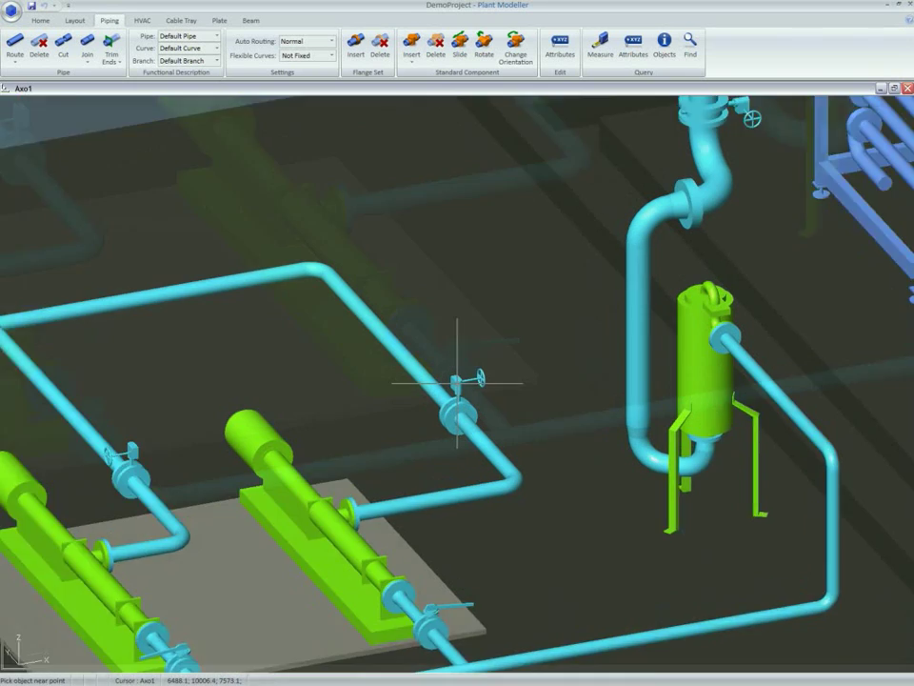
Move the DP1 pipe leg carrying P007's valve in the negative x direction, closer to the pump, and accept the move
scroll(409, 377, up, 4)
click(457, 384)
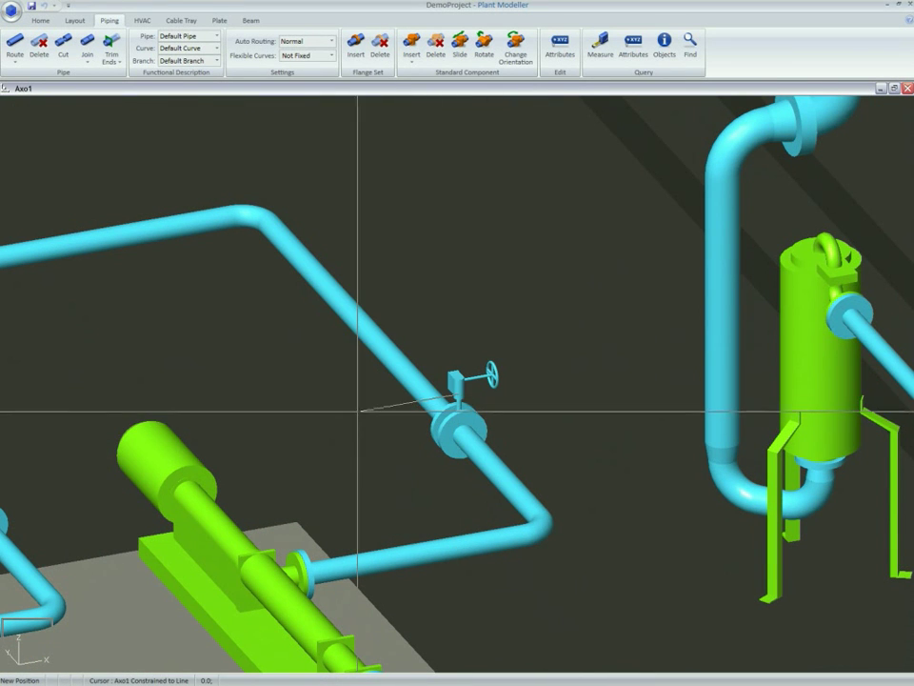
click(287, 424)
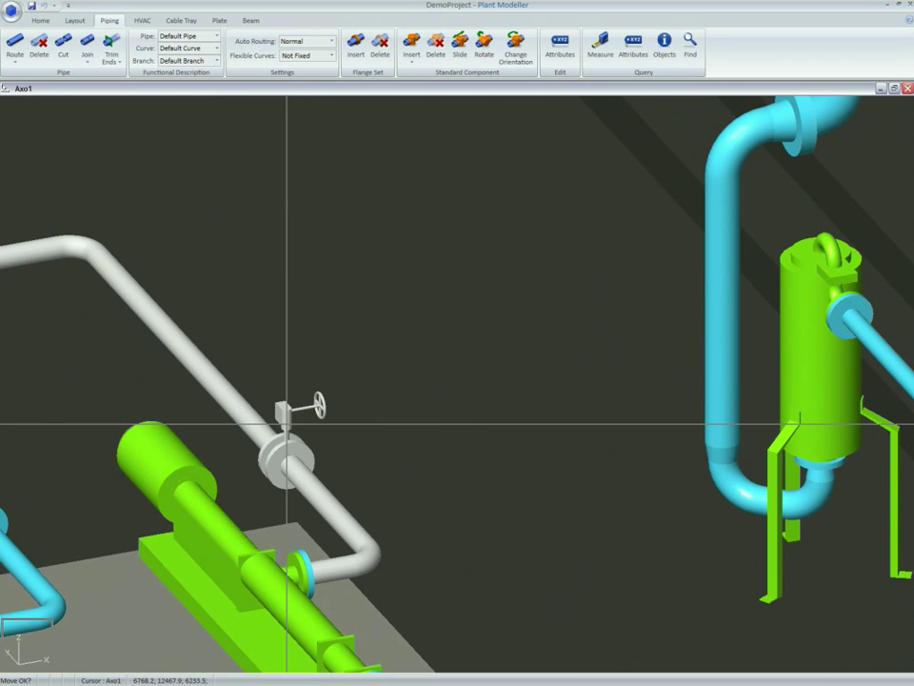
click(288, 423)
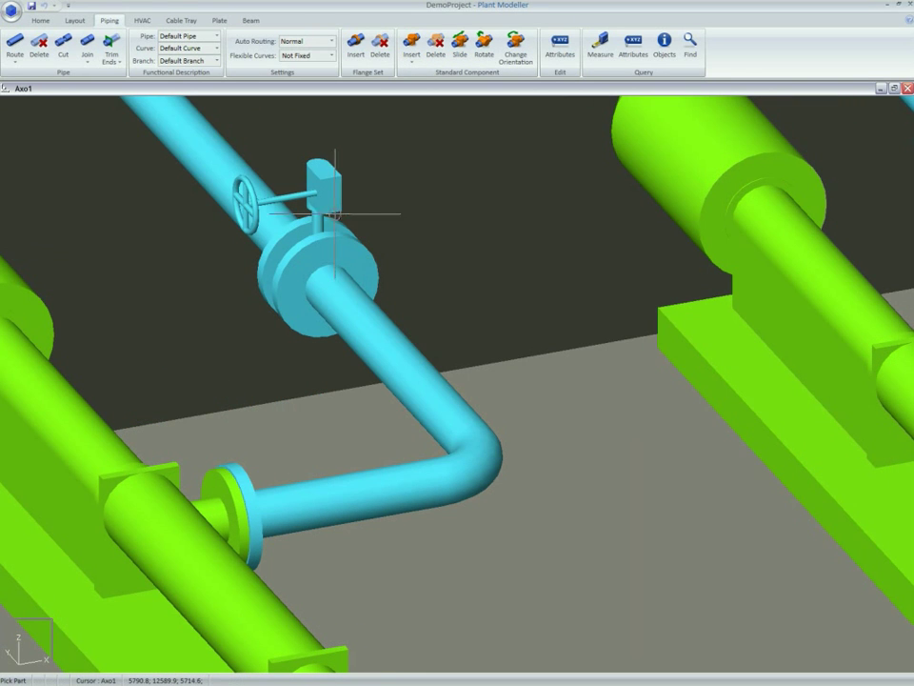
Slide valve V001 along the DP1 pipe to the bend beside pump P006
click(326, 188)
click(325, 189)
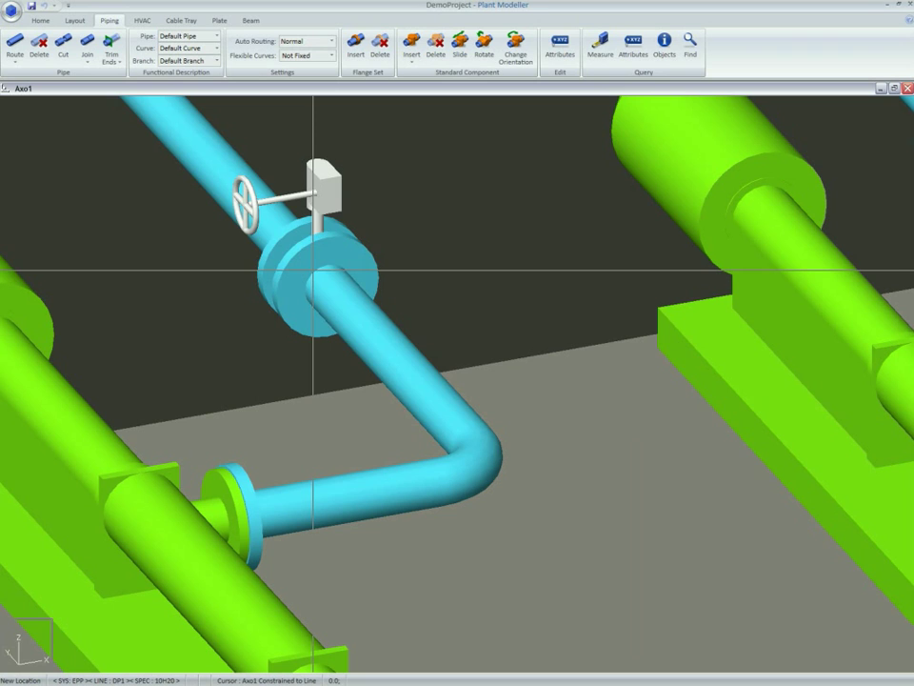
click(469, 427)
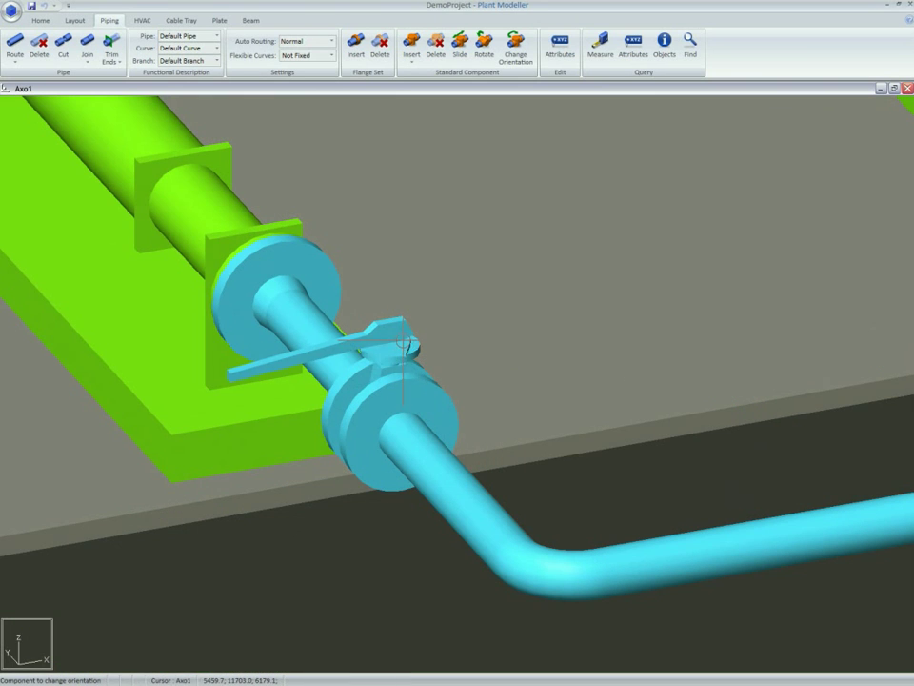
Reverse the orientation of lever valve V003 in P006's DP2 pipe
click(403, 339)
click(402, 338)
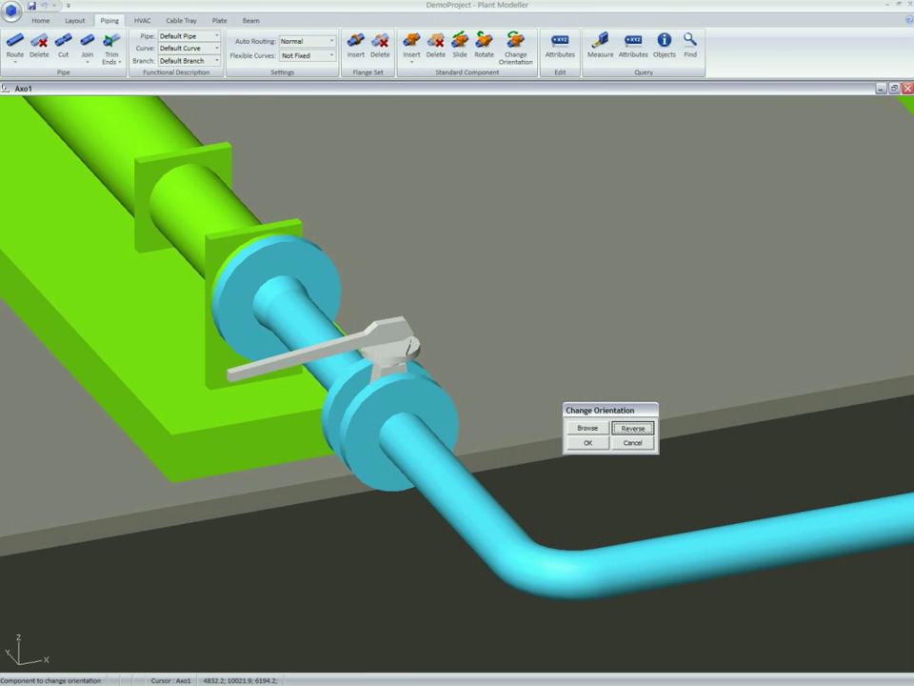
click(632, 428)
click(587, 443)
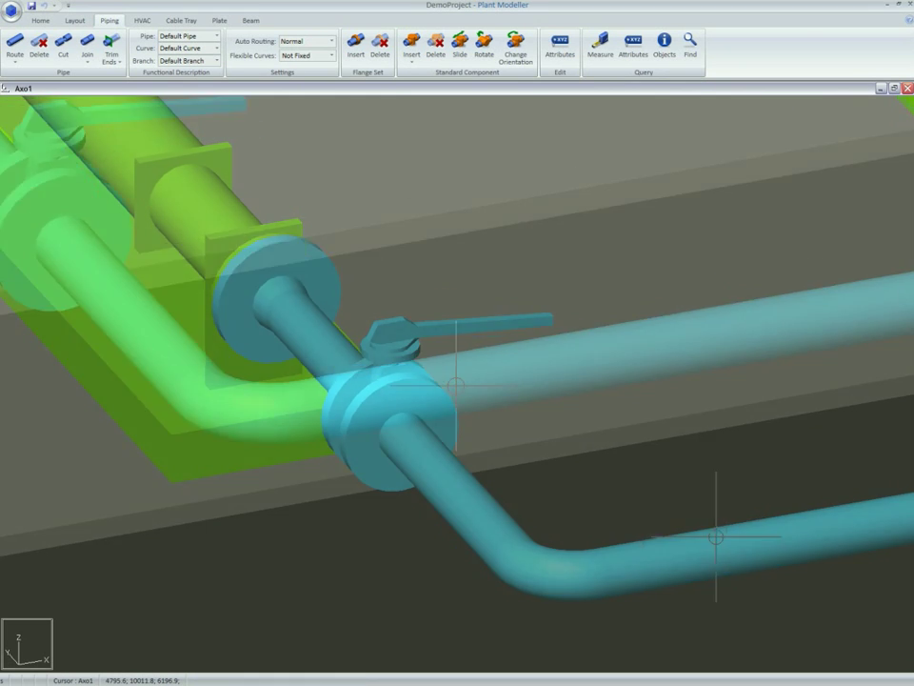
Replace the DP2 elbows with Free Bending curves of radius 300, from the bend at P006 to the pipe at the green three-legged vessel
scroll(456, 386, up, 2)
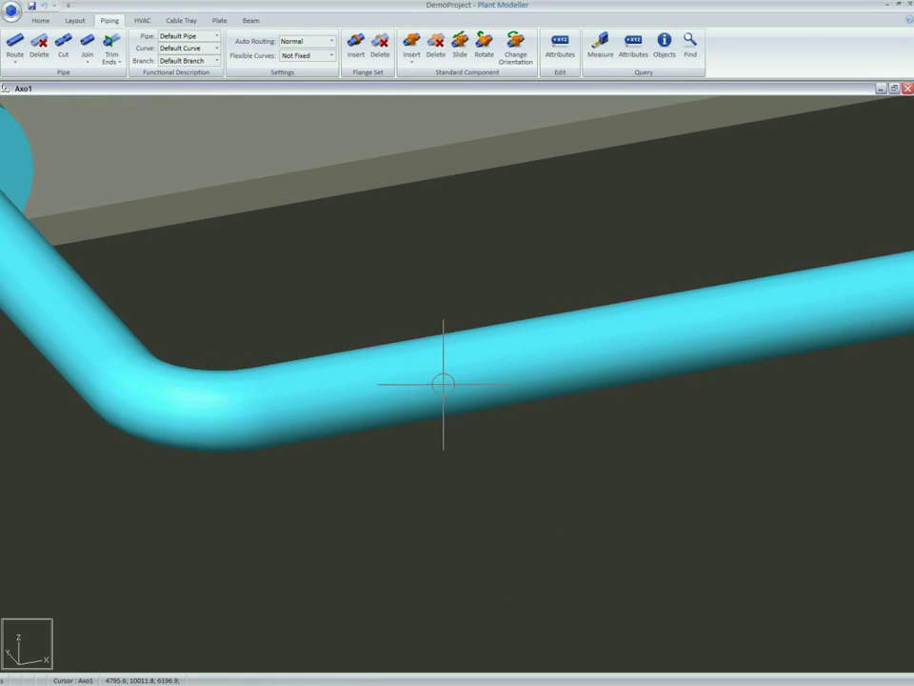
click(201, 400)
double_click(202, 398)
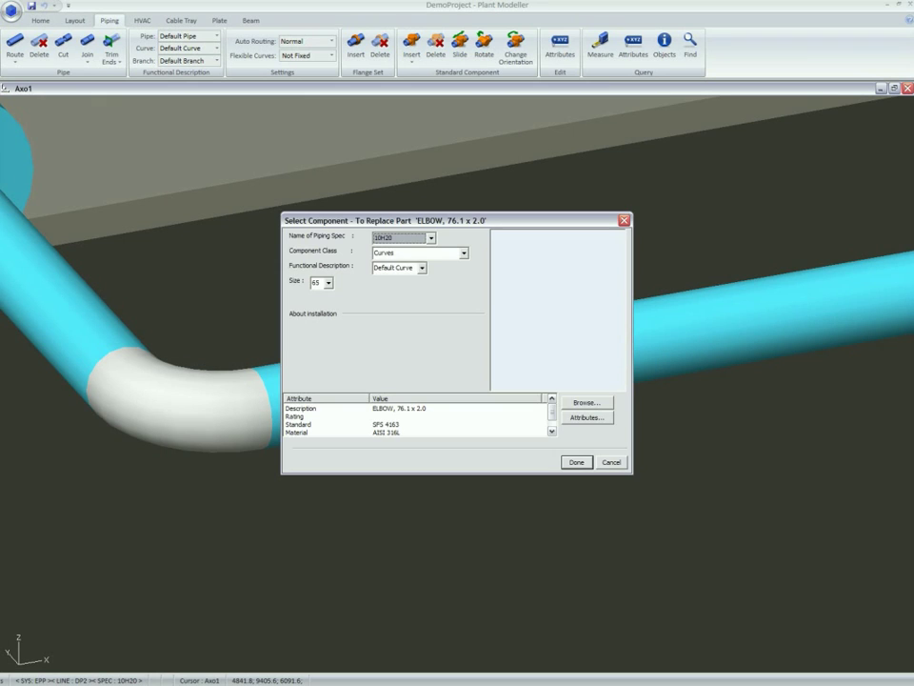
click(422, 268)
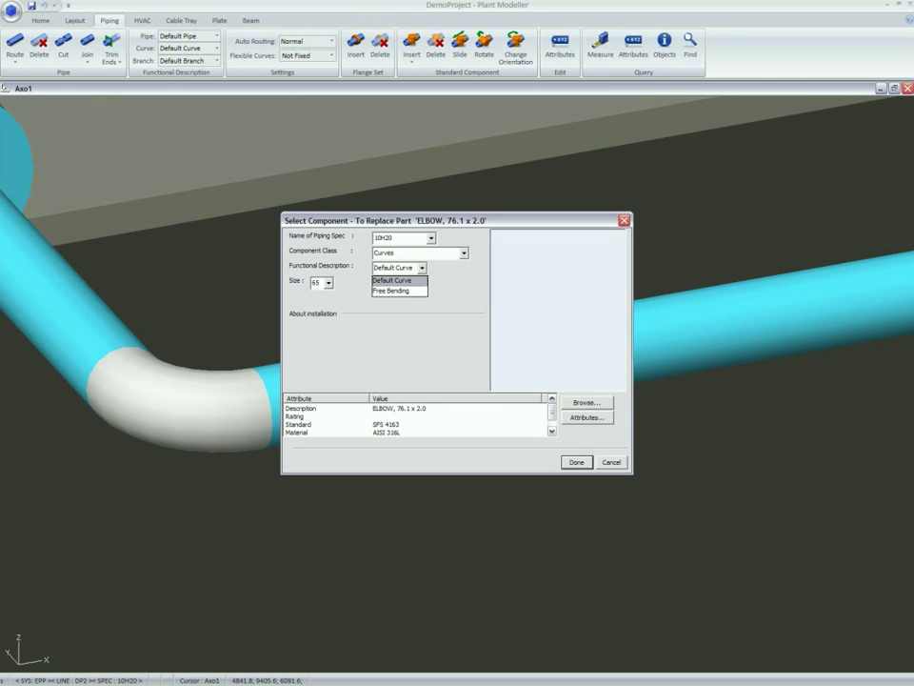
click(393, 291)
key(Return)
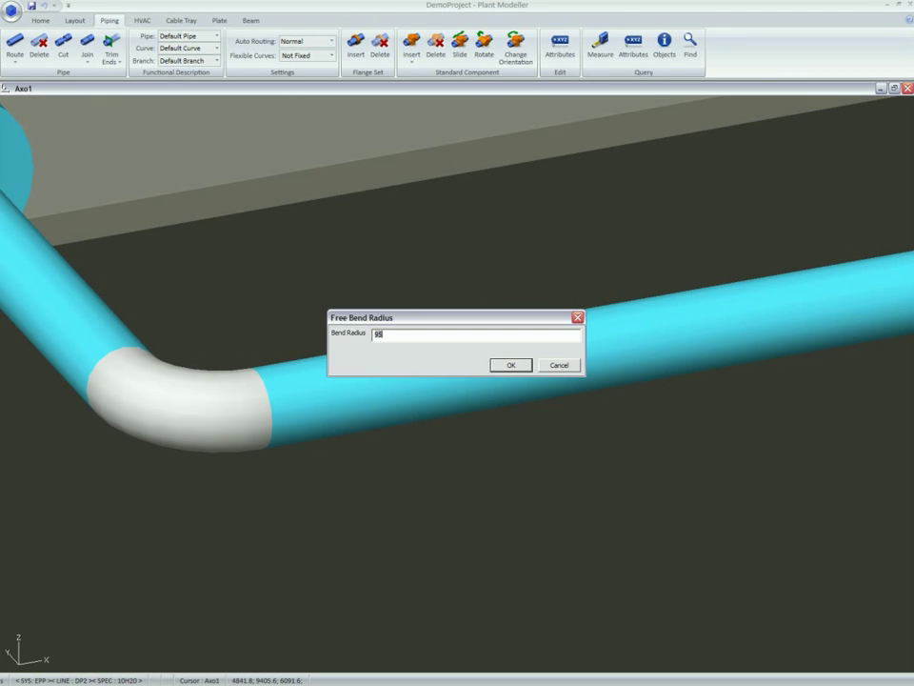
text(300)
key(Return)
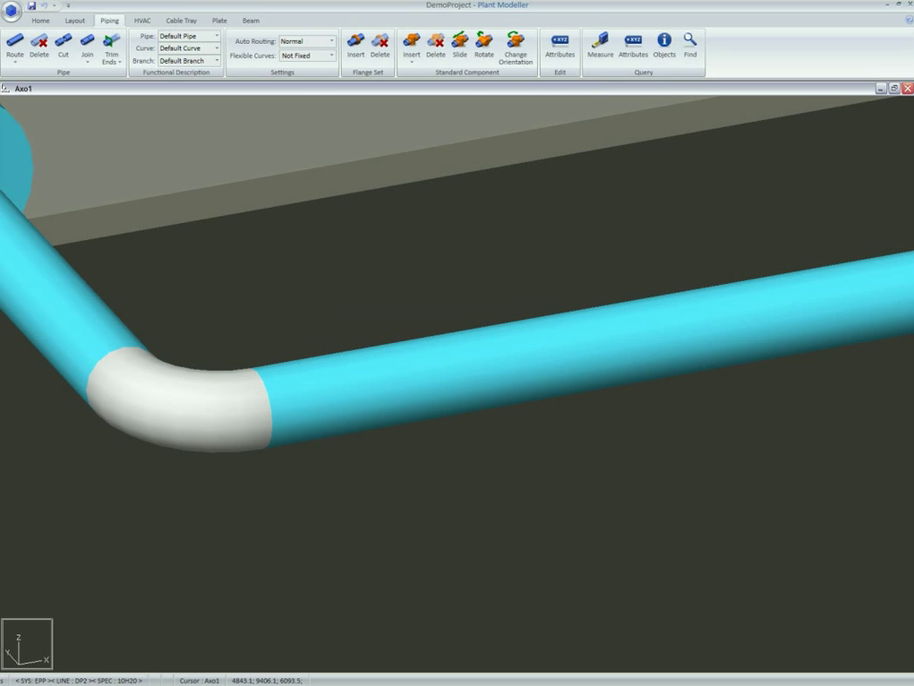
scroll(476, 381, down, 5)
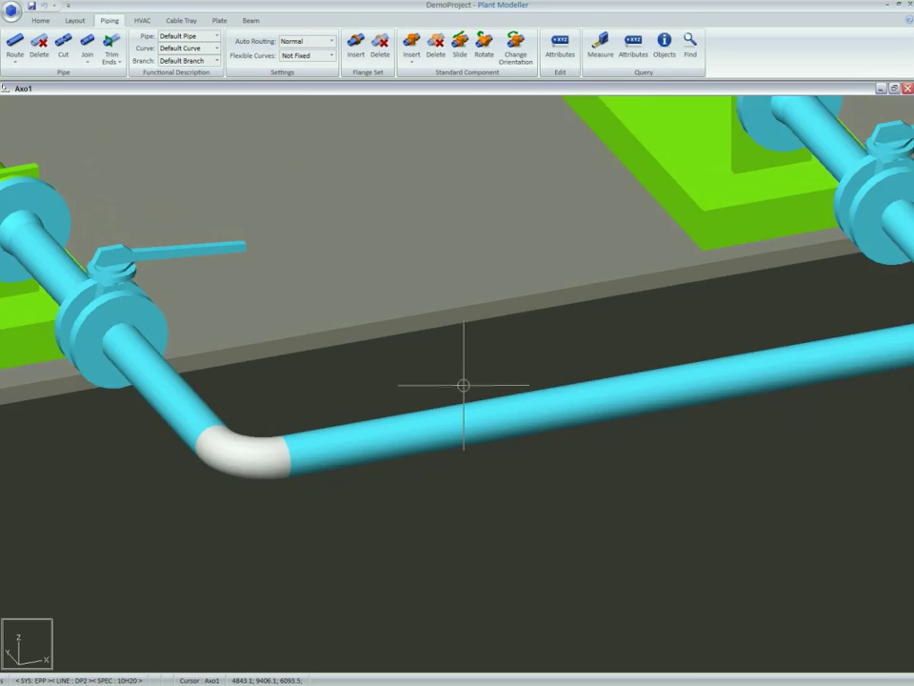
scroll(476, 376, down, 4)
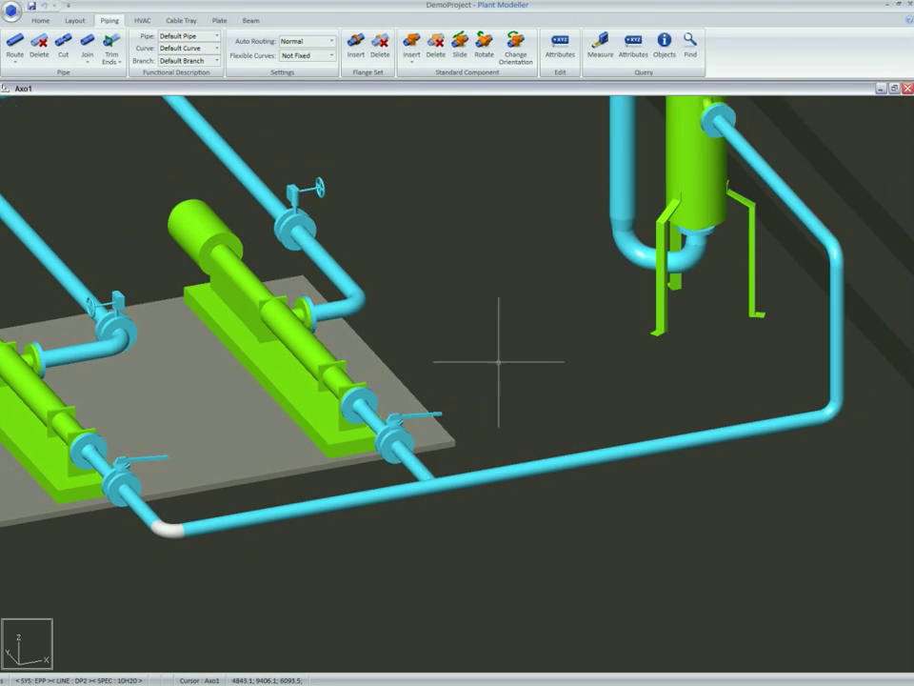
click(684, 235)
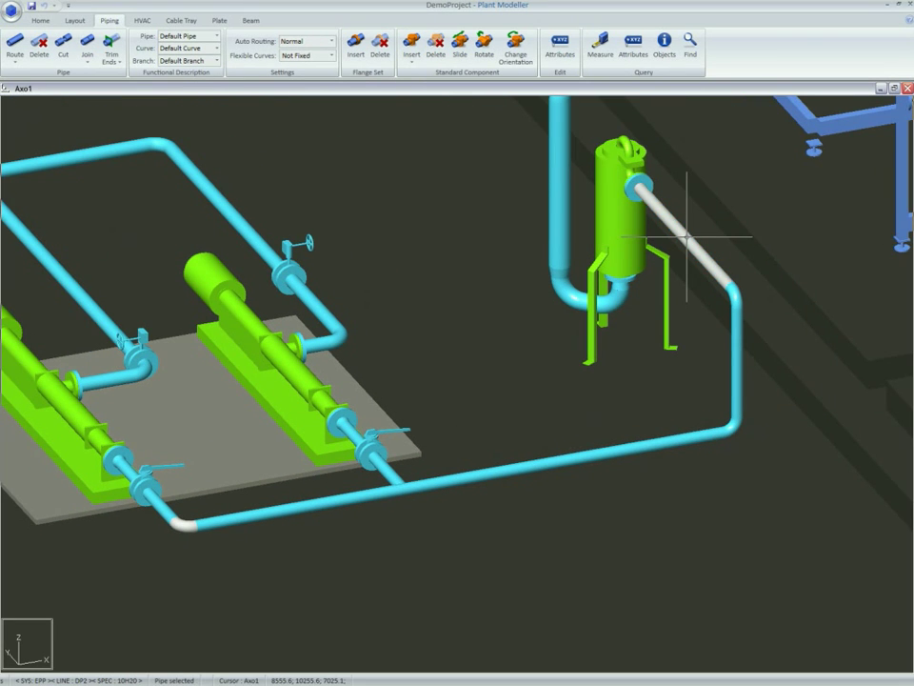
key(Escape)
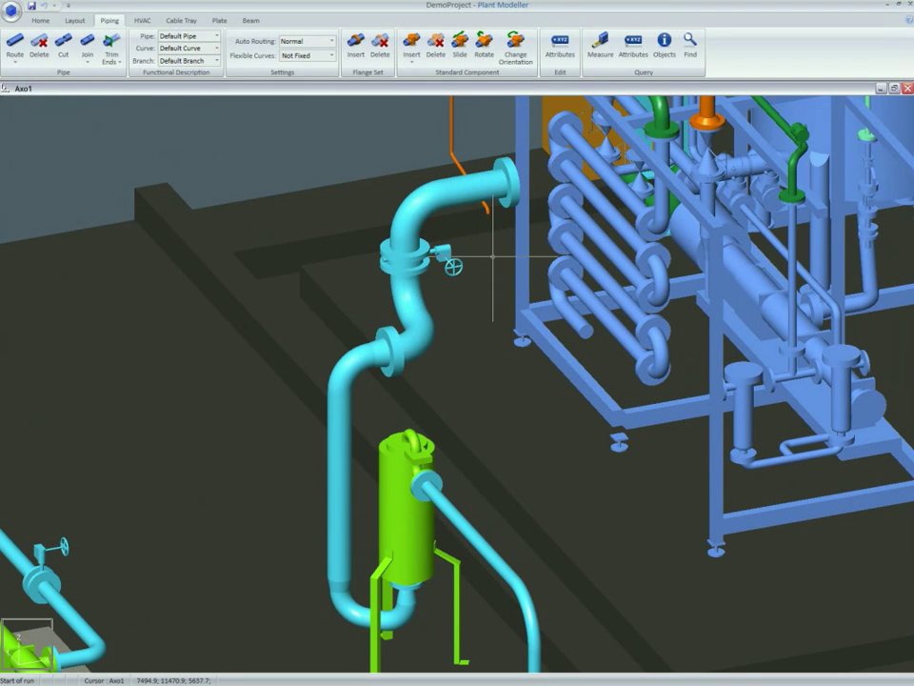
Change the nominal sizes of the run from the upper end flange to the vessel's underside: NS 100 to 80, 125 to 100, 150 to 125
click(517, 180)
click(517, 180)
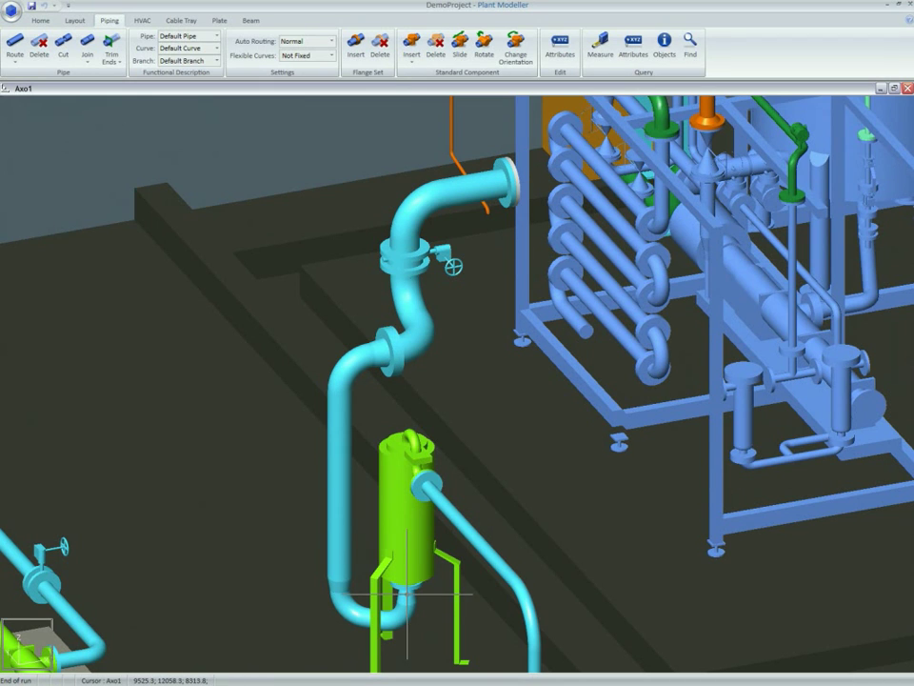
click(405, 594)
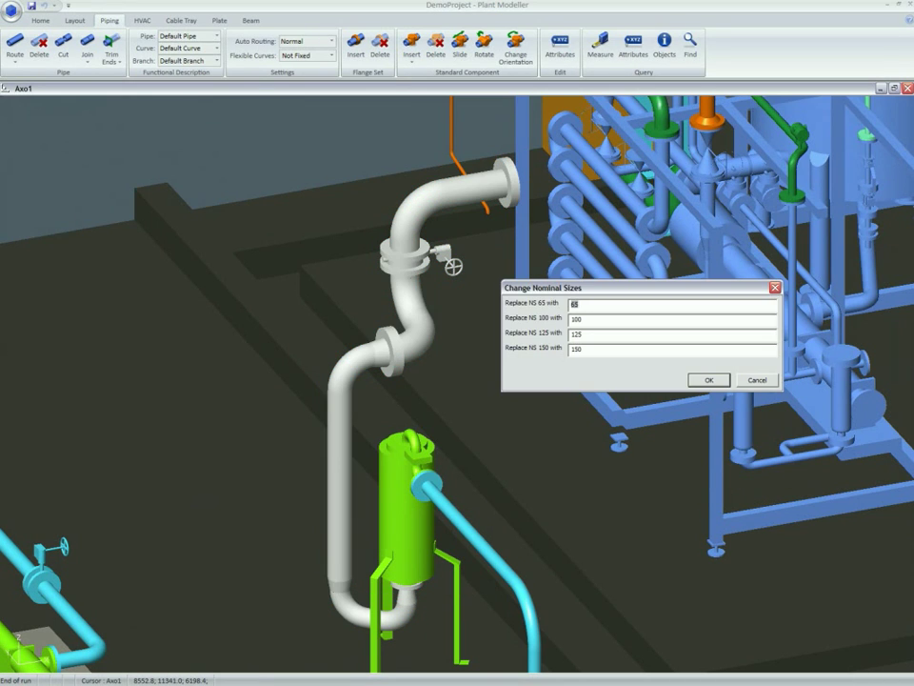
key(Tab)
text(80)
key(Tab)
text(100)
key(Tab)
text(125)
key(Return)
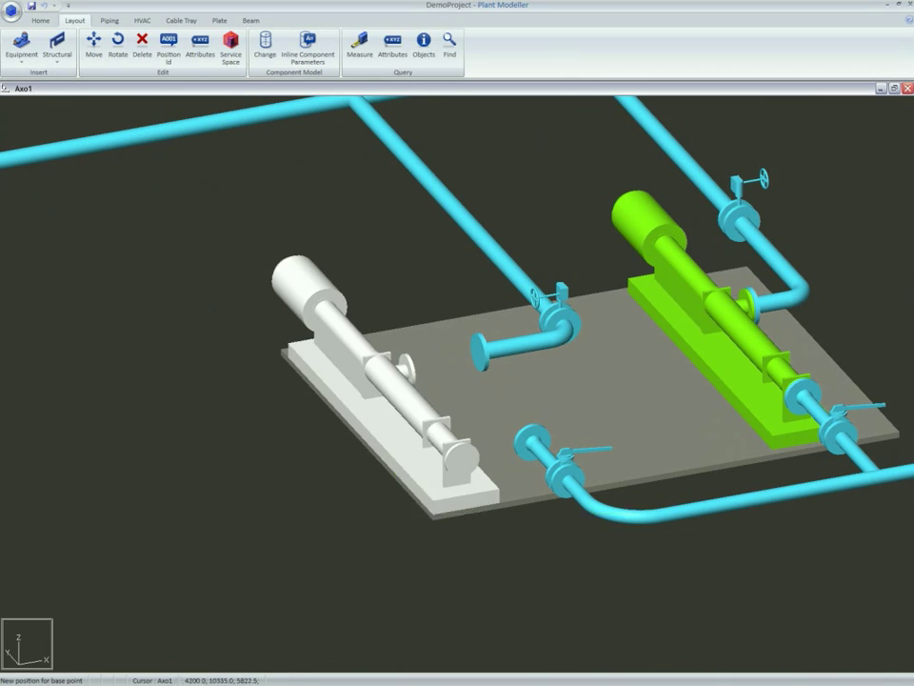
Move pump P006 so its base corner lies on the outer corner of the grey foundation slab
click(433, 514)
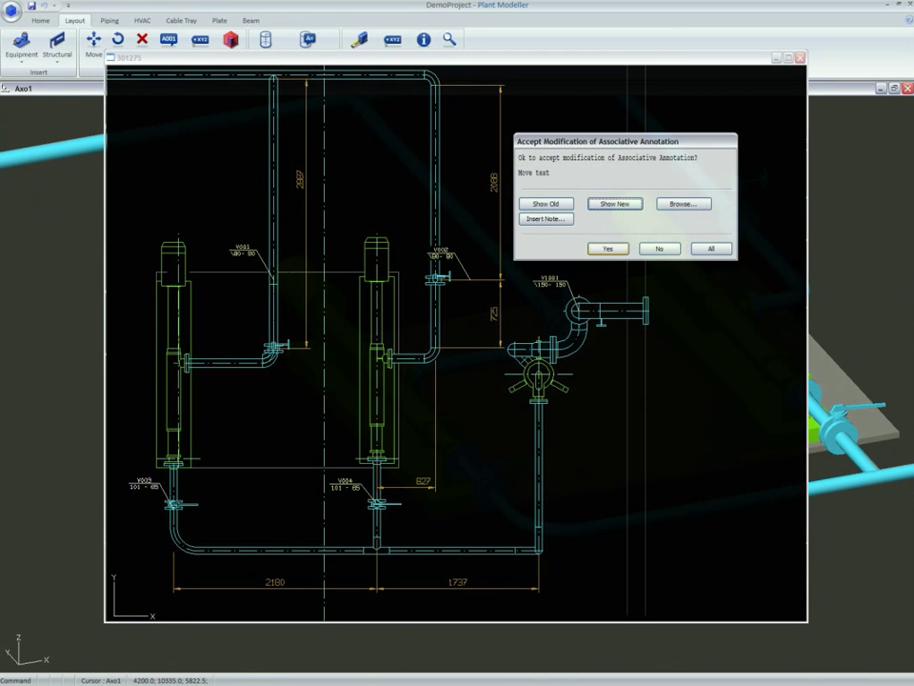
Compare old and new versions of the modified valve label and dimension line in the plan drawing, accepting the moved label text
click(547, 204)
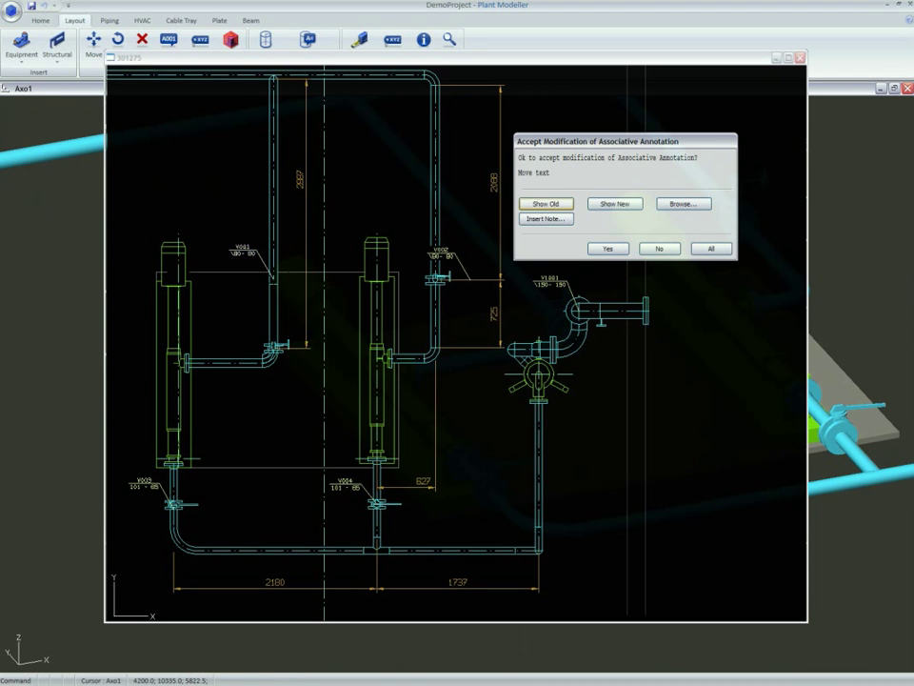
click(615, 203)
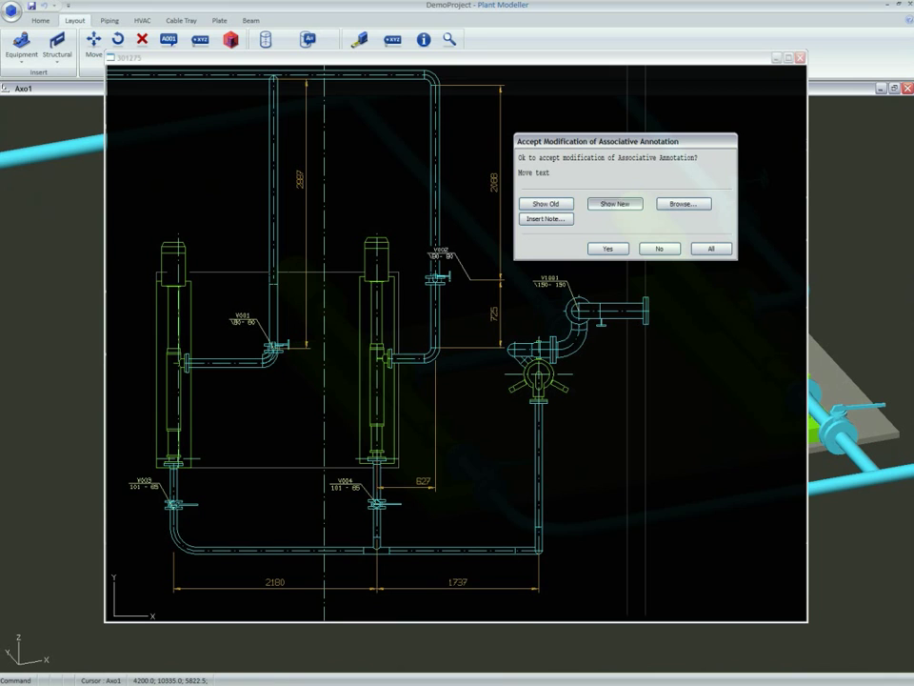
click(607, 248)
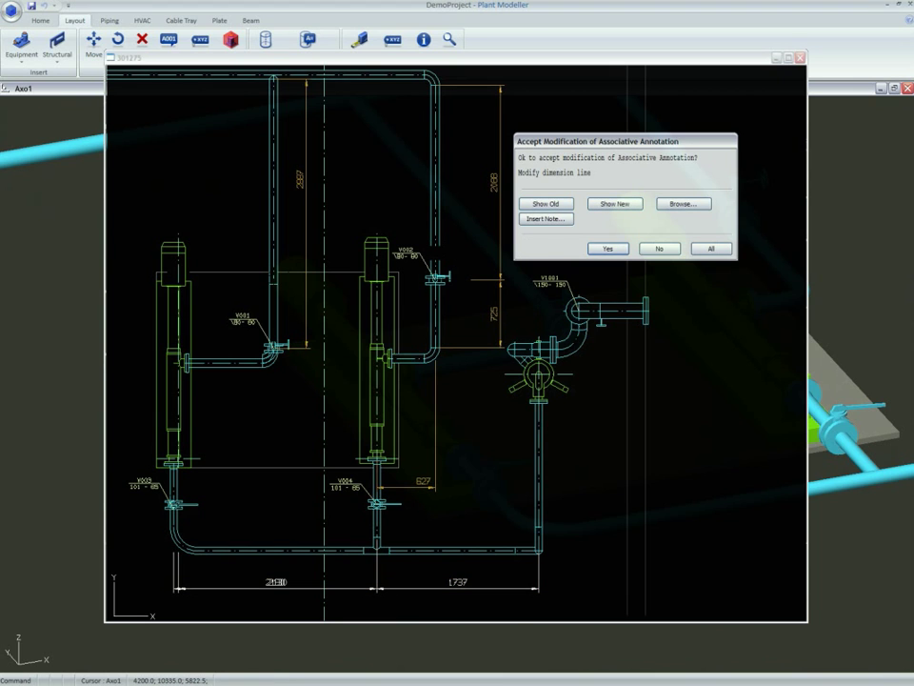
click(546, 203)
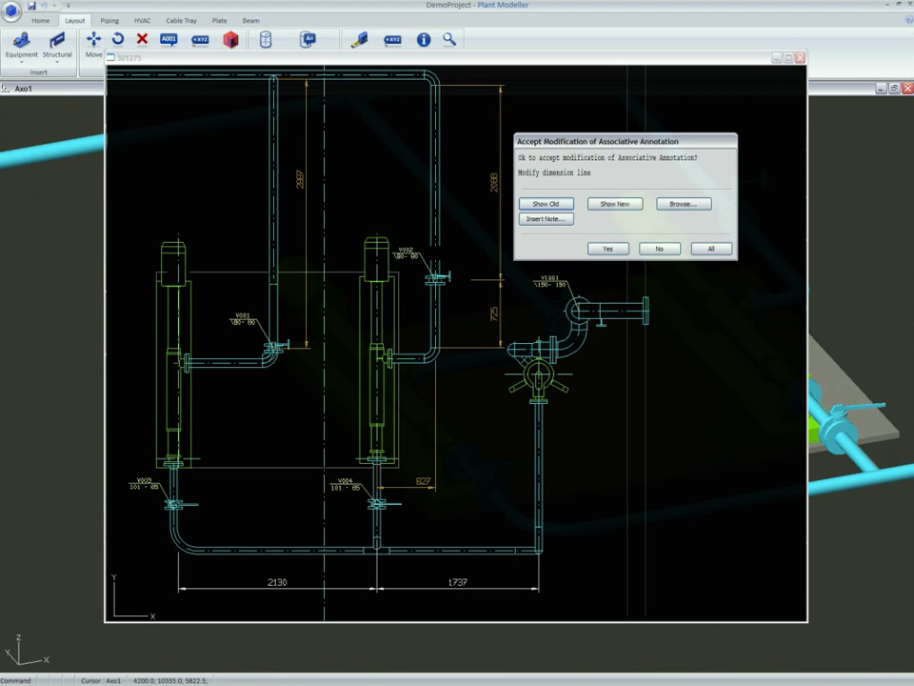
click(616, 204)
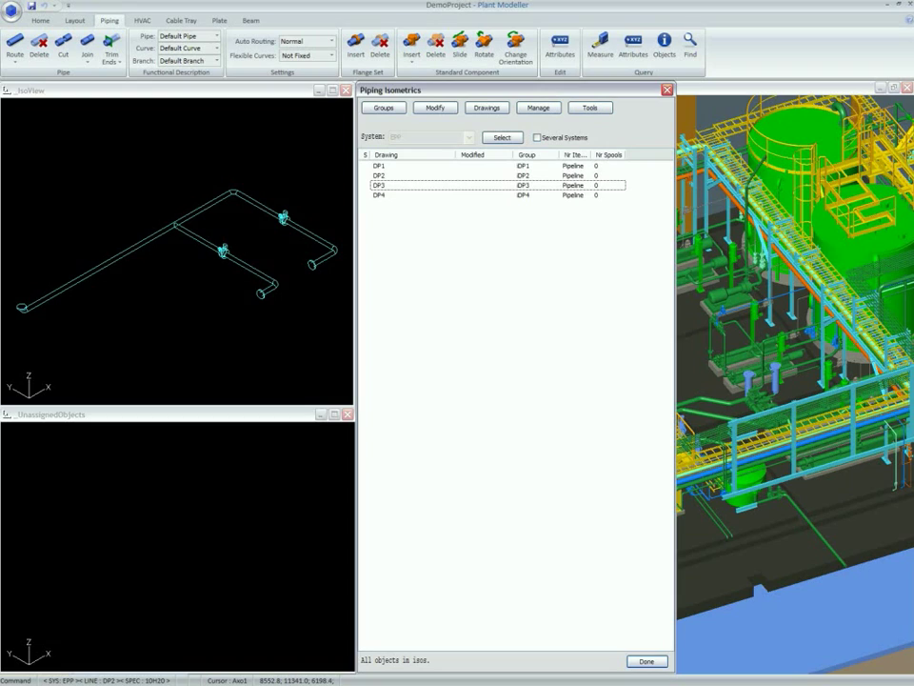
Preview the DP3, DP2 and DP1 pipelines in the Piping Isometrics list and close it
click(379, 184)
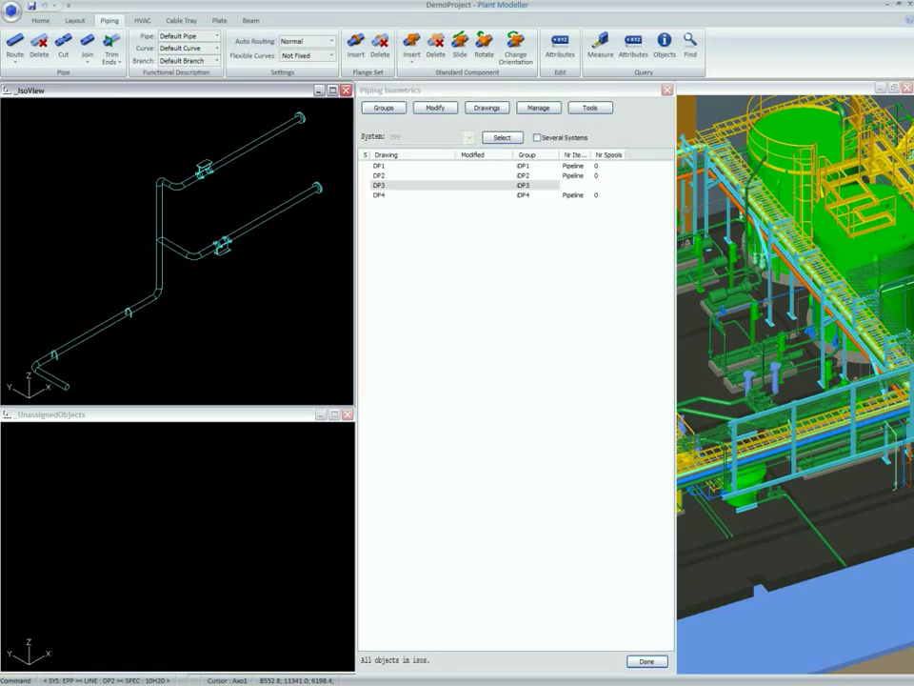
click(379, 175)
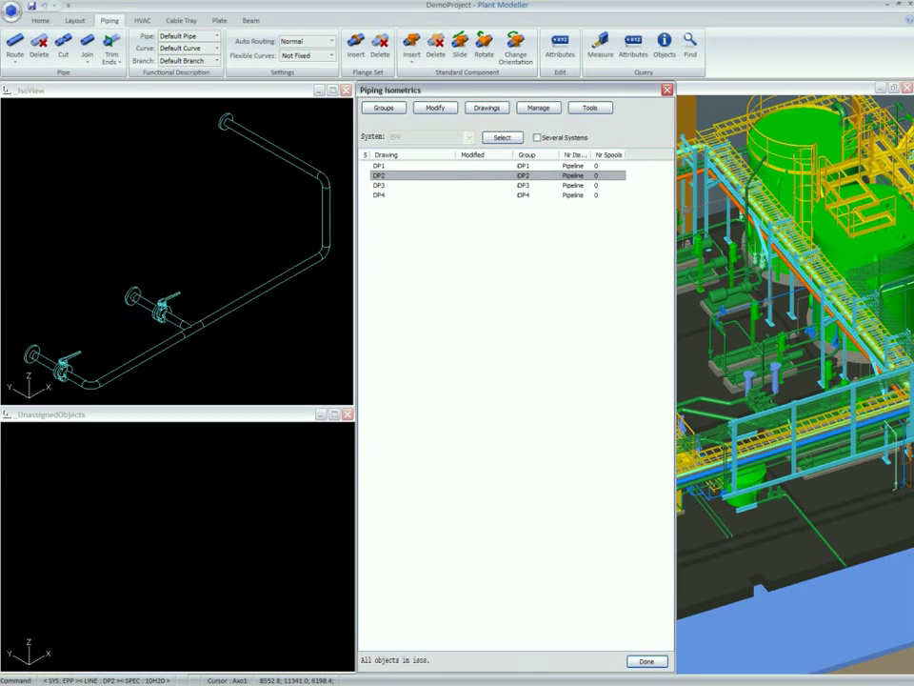
click(379, 165)
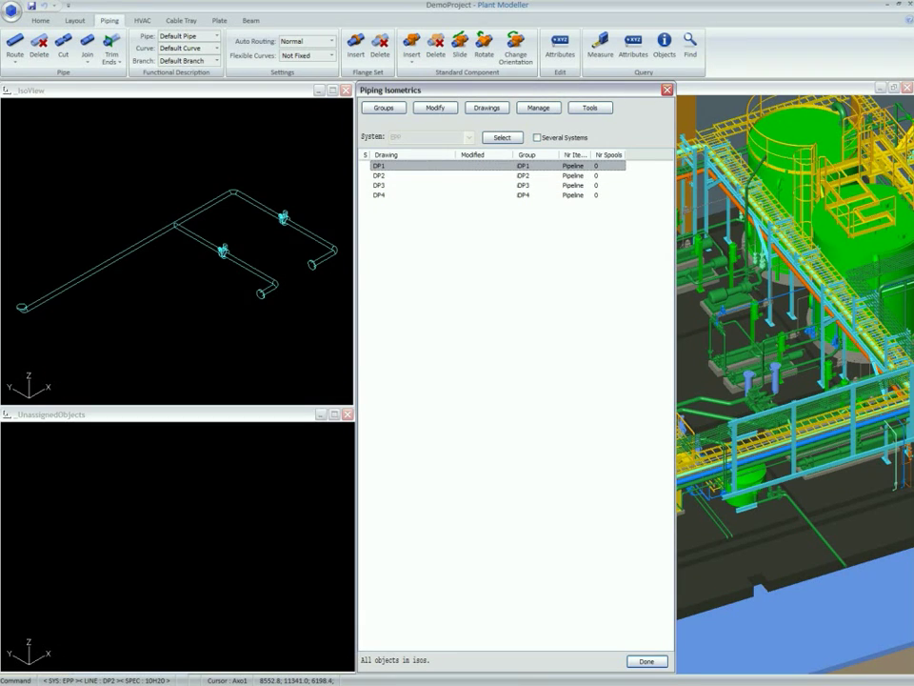
click(647, 661)
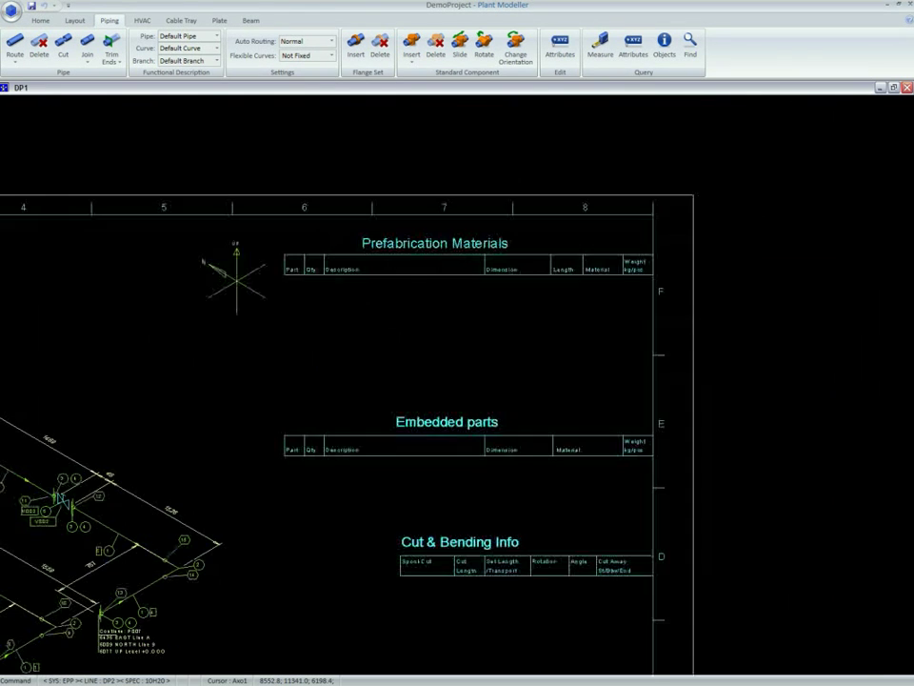
Examine the dimensions, part labels and material tables of the DP1 isometric drawing
scroll(528, 162, up, 2)
scroll(457, 387, down, 2)
scroll(457, 398, up, 2)
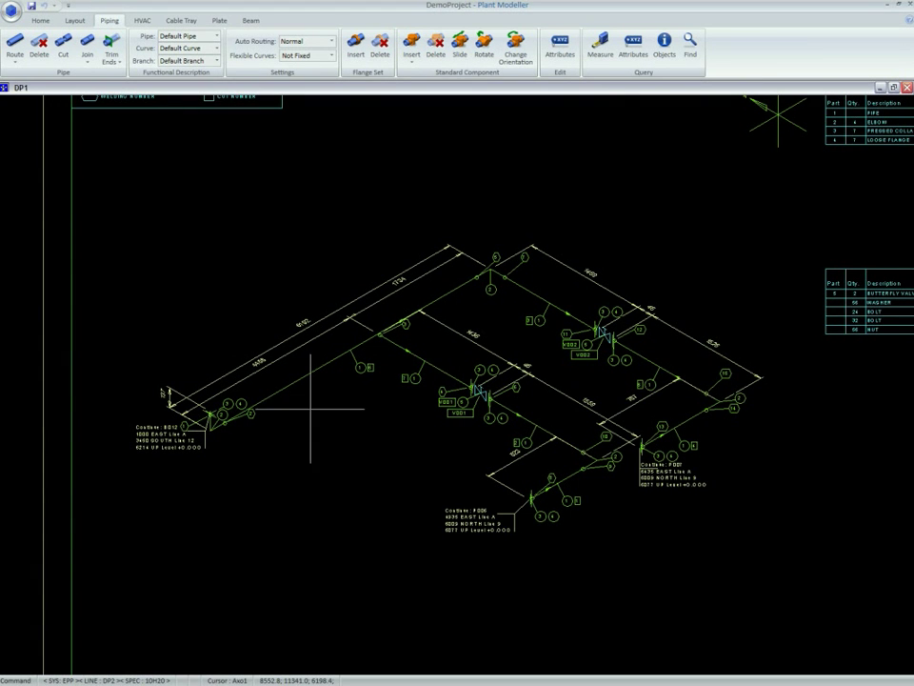
scroll(471, 333, up, 2)
scroll(472, 333, down, 3)
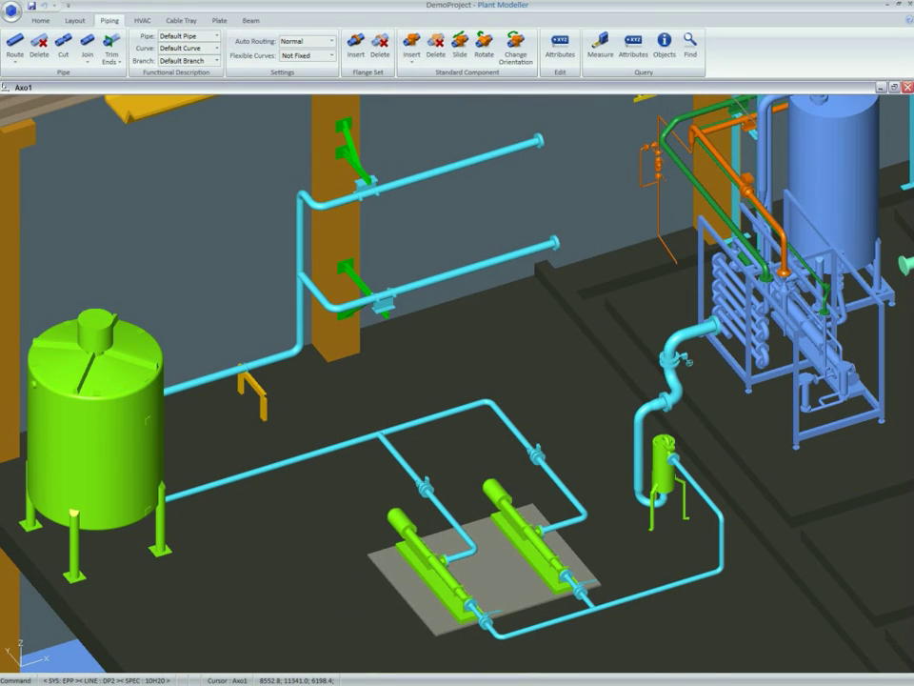
Continue the 600 × 300 air duct from its open end around a corner, offsetting the end point by dx 200, dy -300, dz -200 mm
key(h)
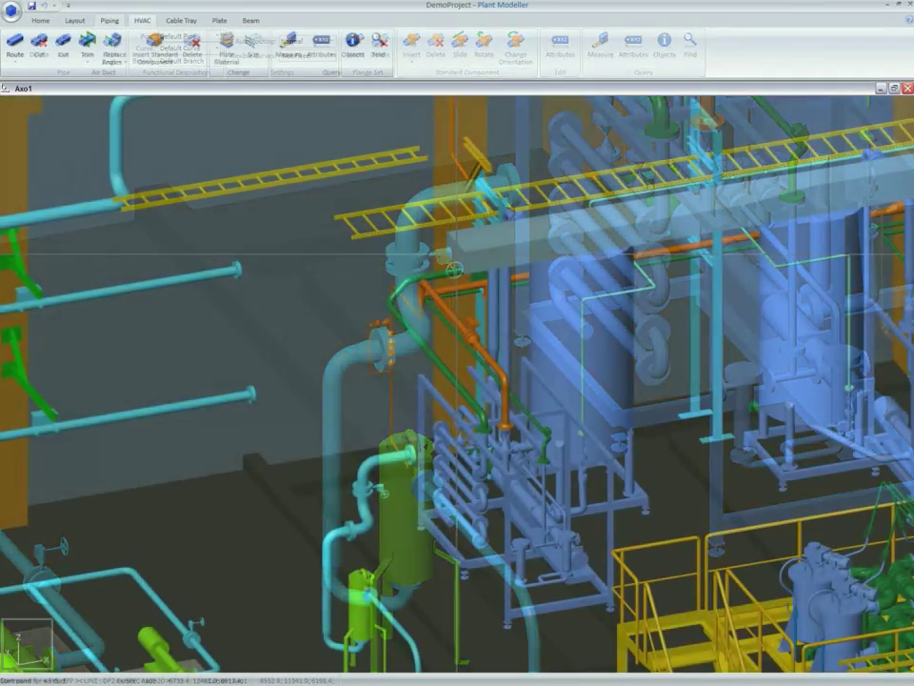
click(457, 256)
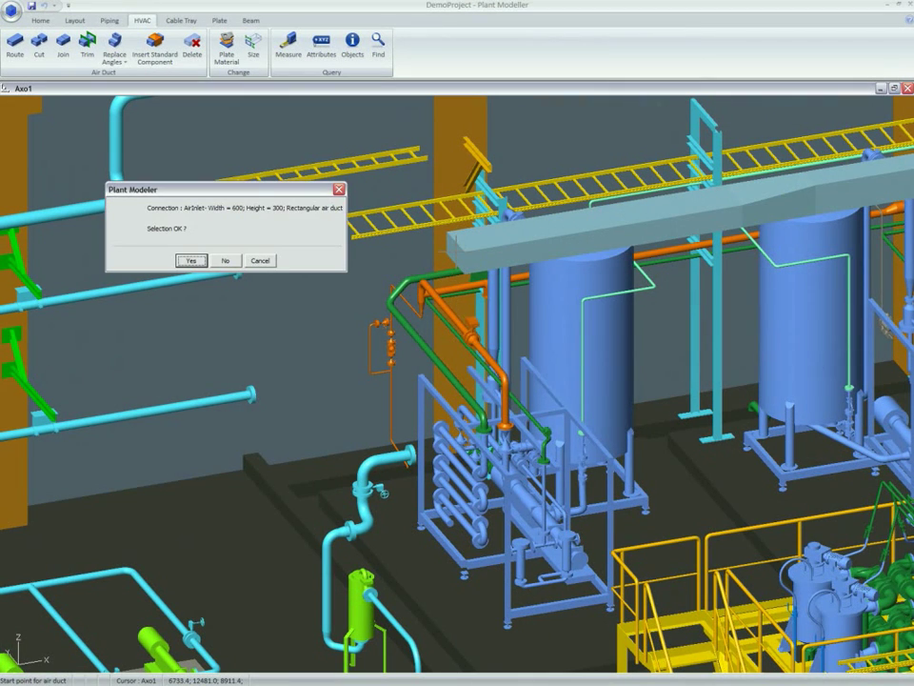
key(Return)
key(Return)
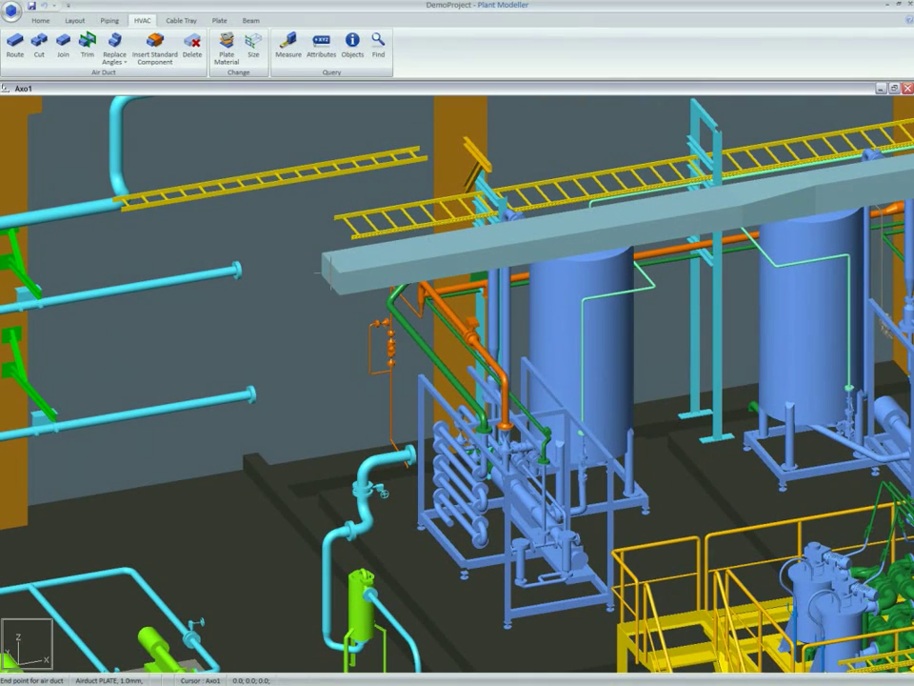
text(200)
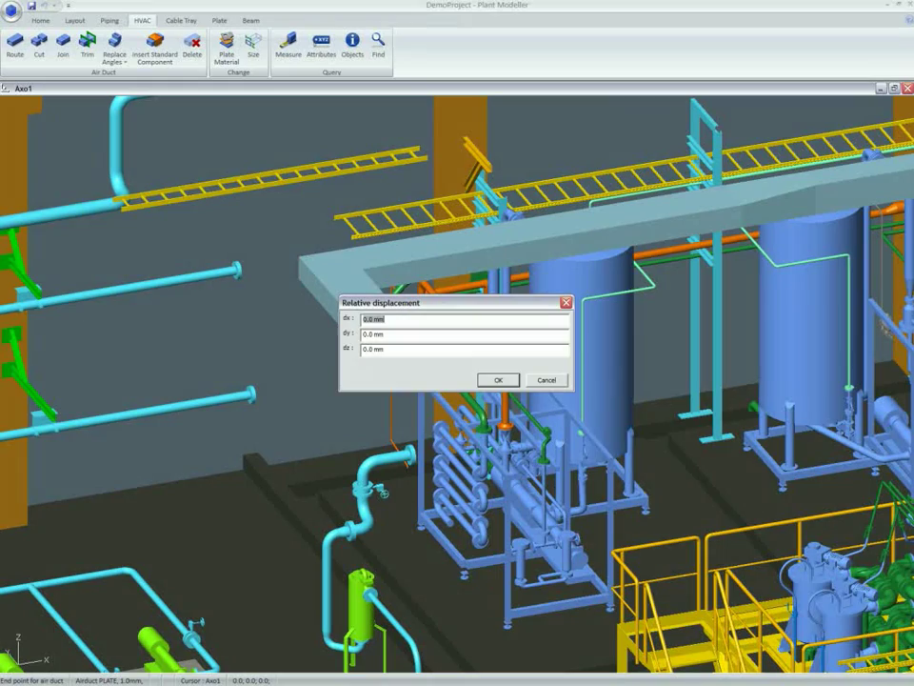
key(Tab)
text(-300)
key(Tab)
text(-200)
key(Return)
Change the duct size to 600 by 400, extend it outward, and finish the route with a vertical downward section
middle_drag(413, 363, 459, 384)
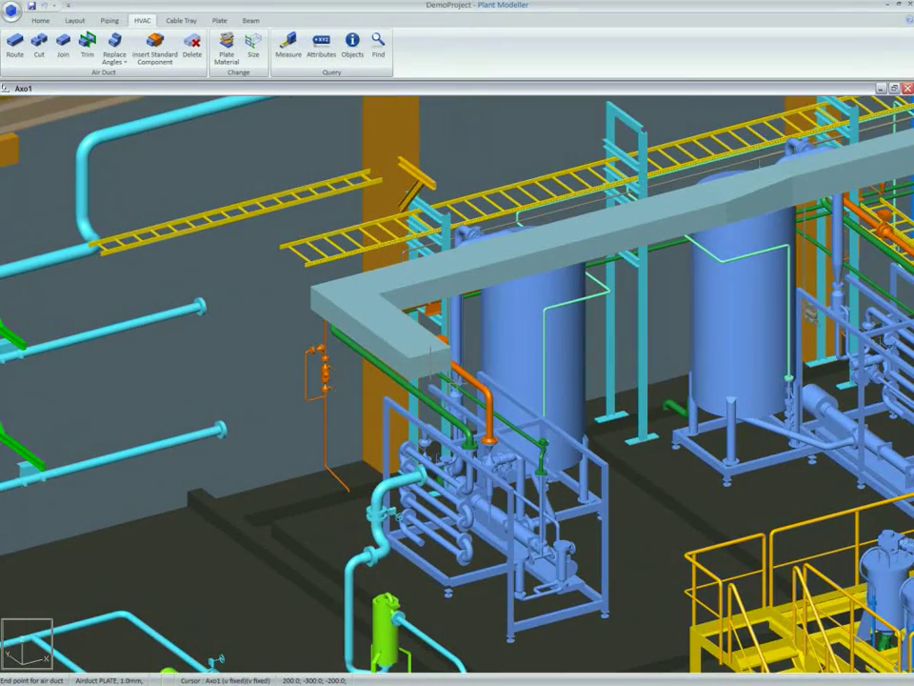
click(459, 384)
text(600)
key(Tab)
text(400)
key(Return)
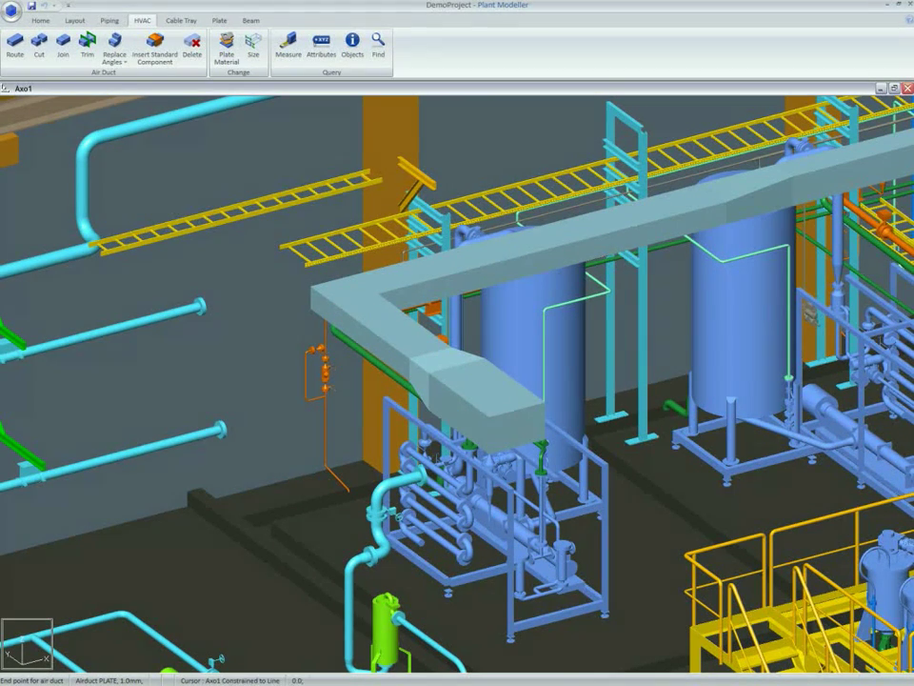
click(516, 423)
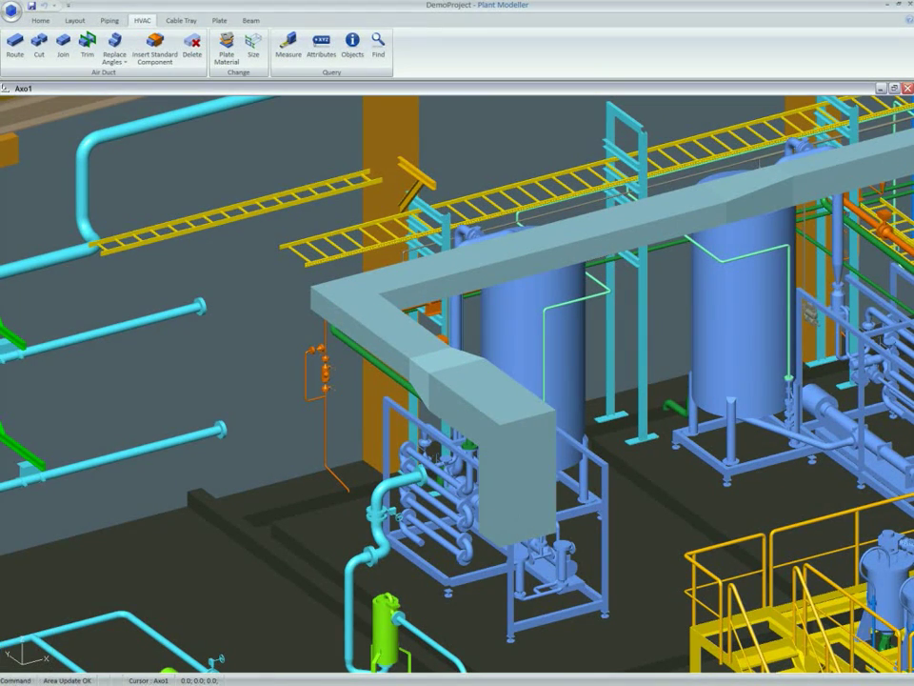
Replace the two sharp corners of the new air duct with curves of 100 mm inner radius
click(114, 46)
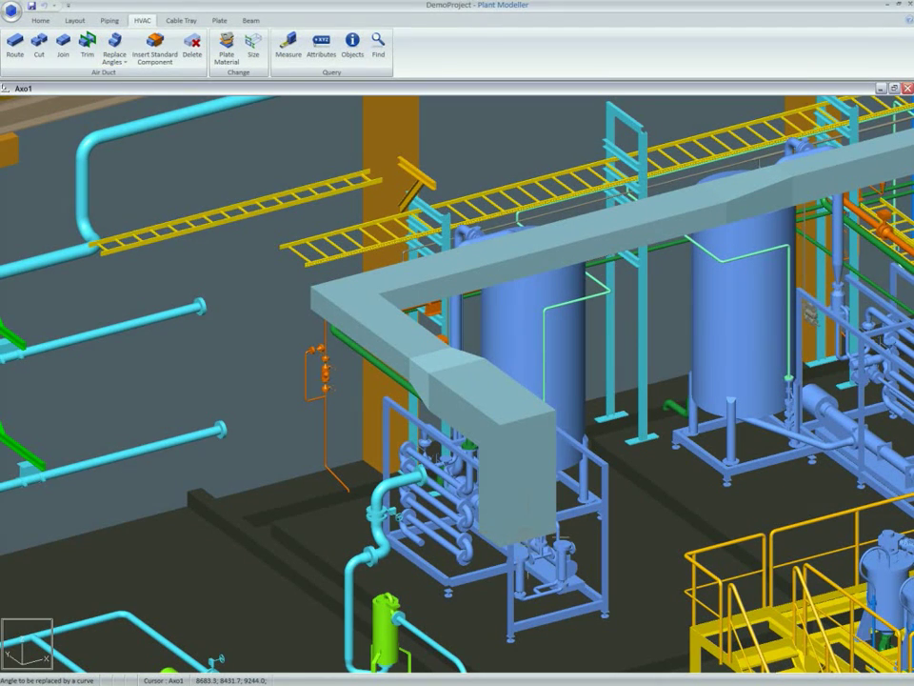
click(390, 300)
key(Return)
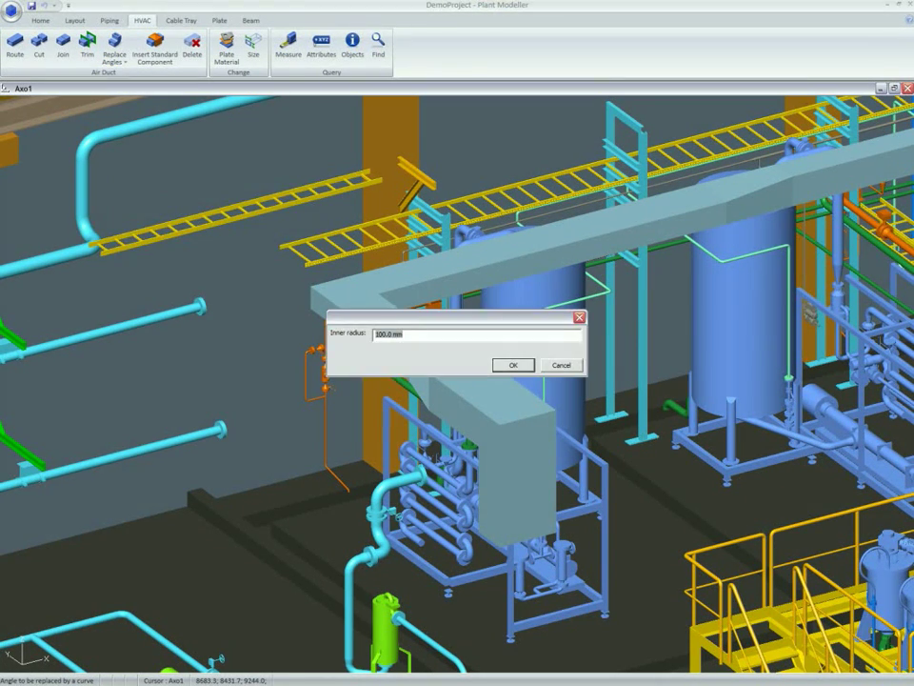
key(Return)
click(347, 302)
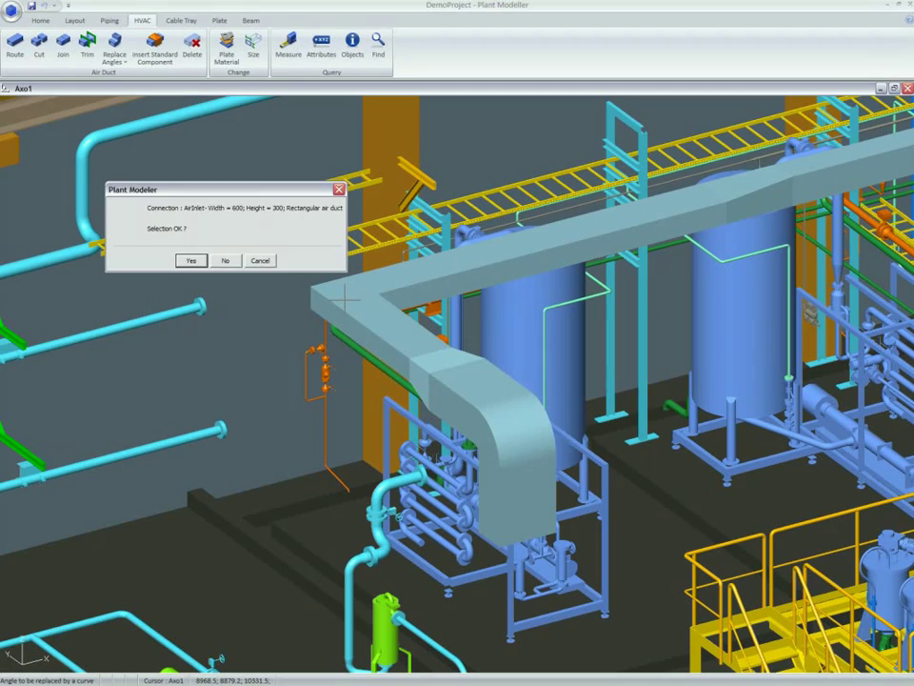
key(Return)
key(Return)
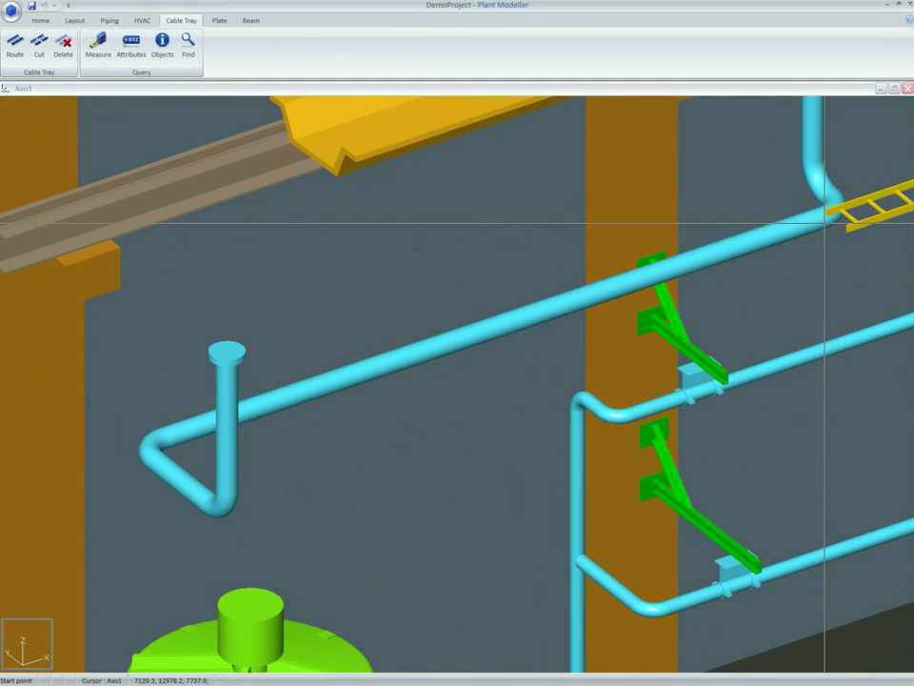
Route a cable tray from the open end of CB-001 using CableTrayTemplateParts, running it along the upper pipe to its bend
click(835, 219)
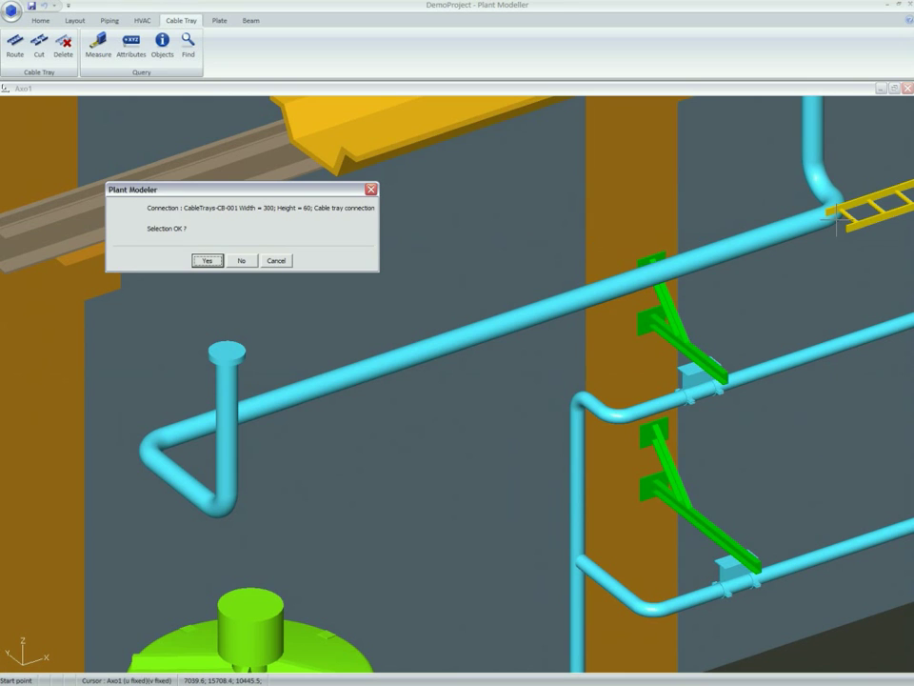
key(Return)
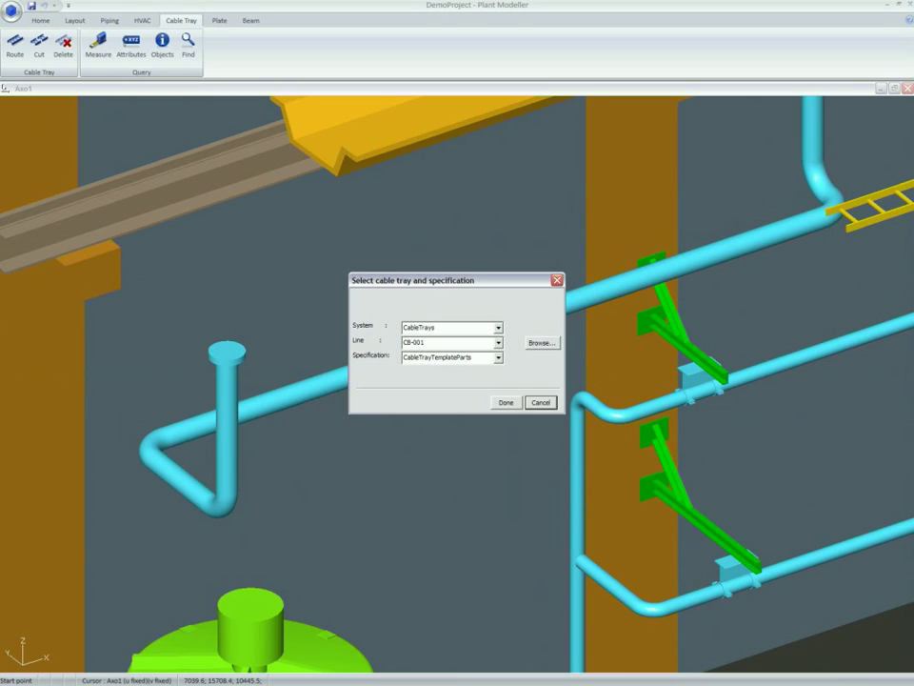
key(Return)
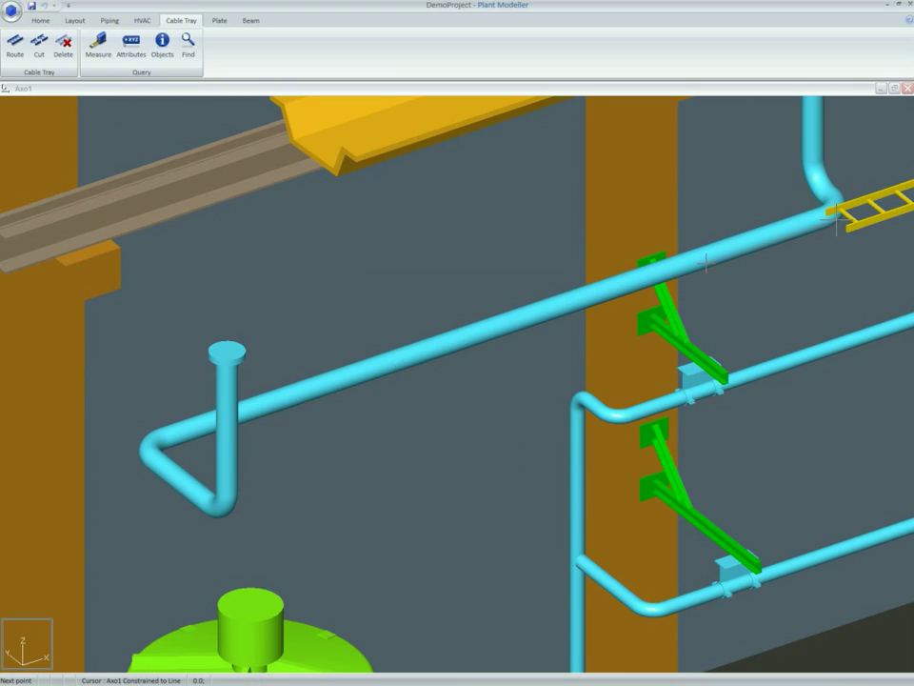
click(152, 446)
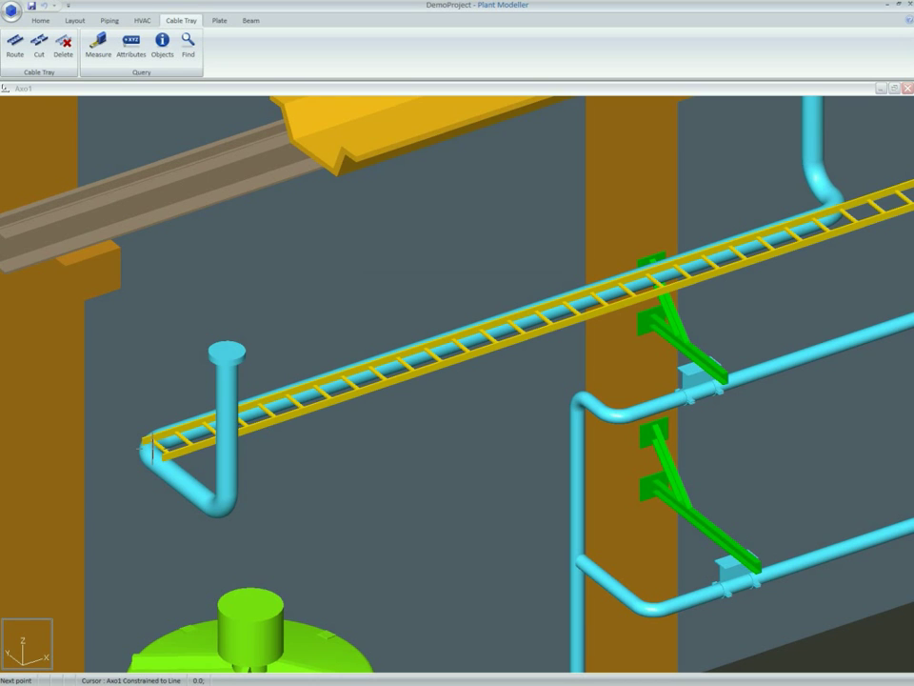
click(245, 521)
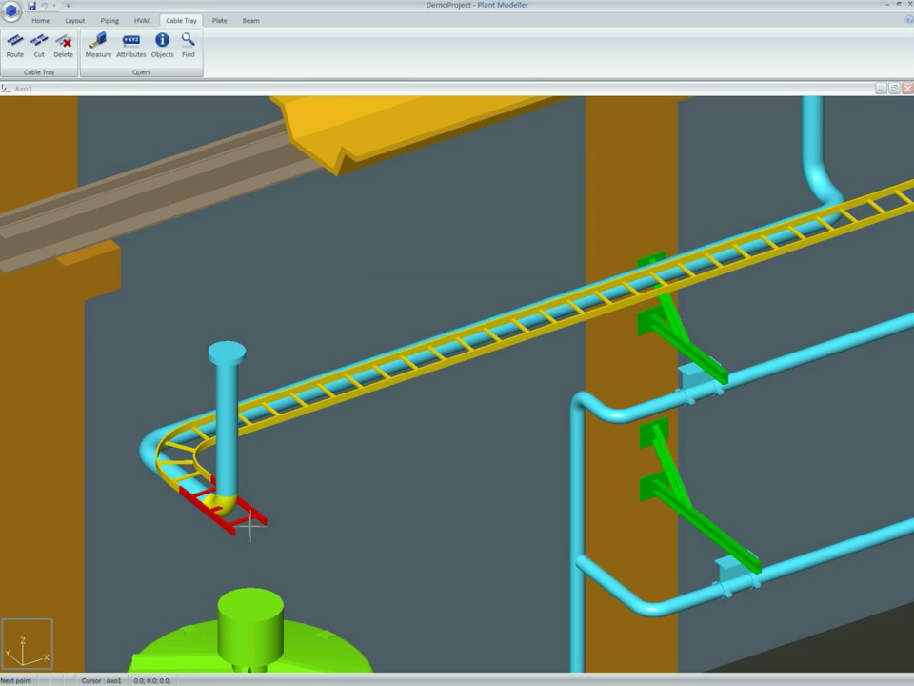
key(BackSpace)
key(BackSpace)
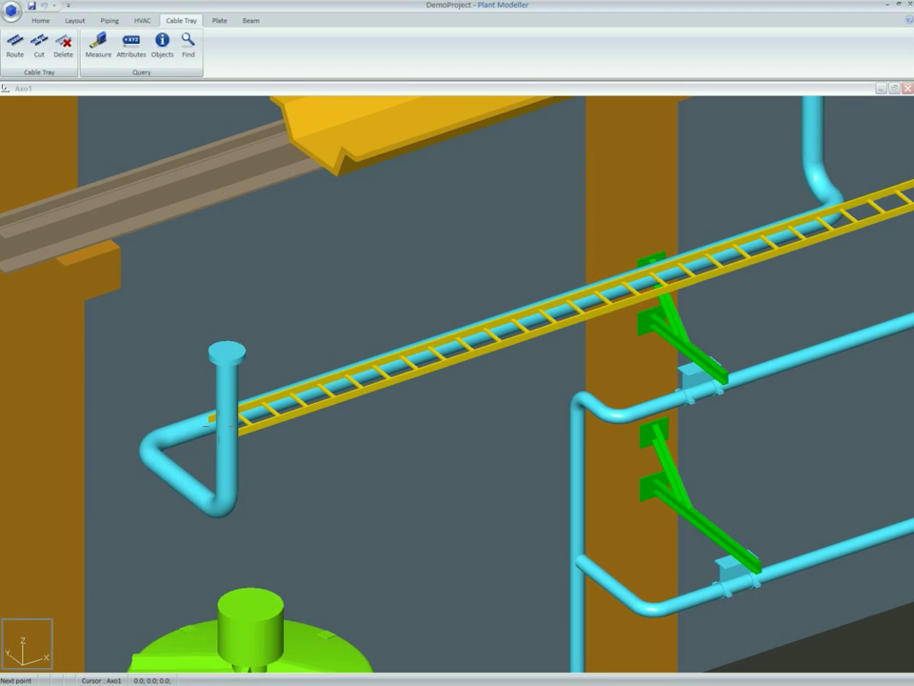
Extend the cable tray to the column, turn it towards the tank, add a tee, and continue one branch past the column and straight down
key(l)
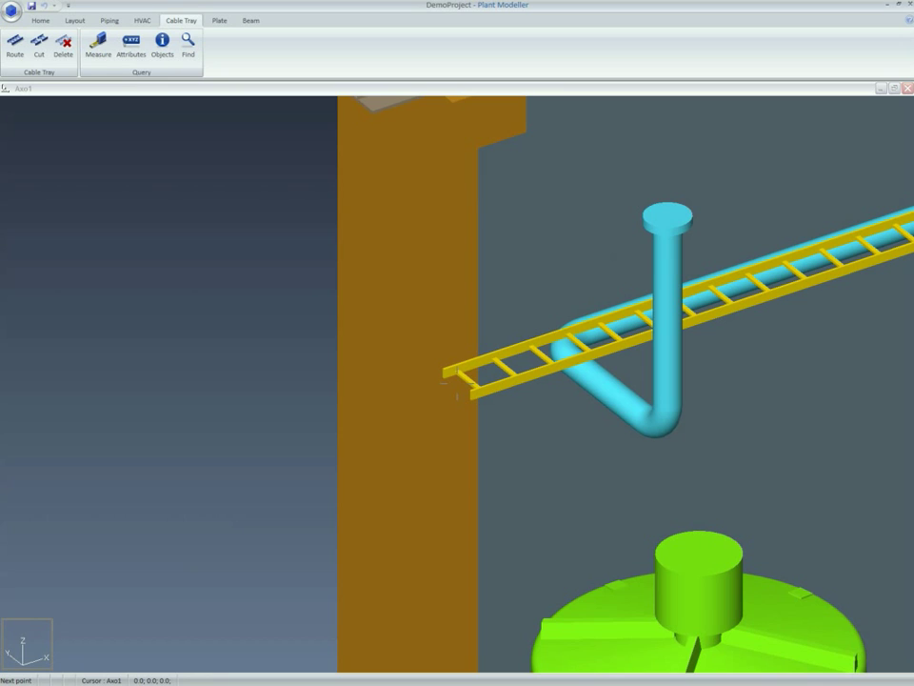
click(548, 457)
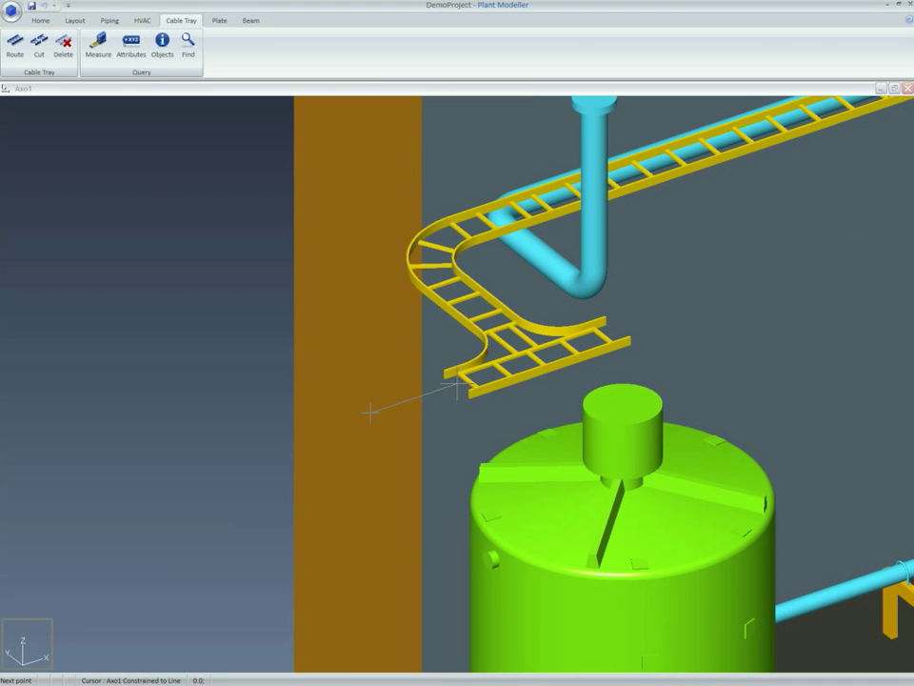
click(370, 412)
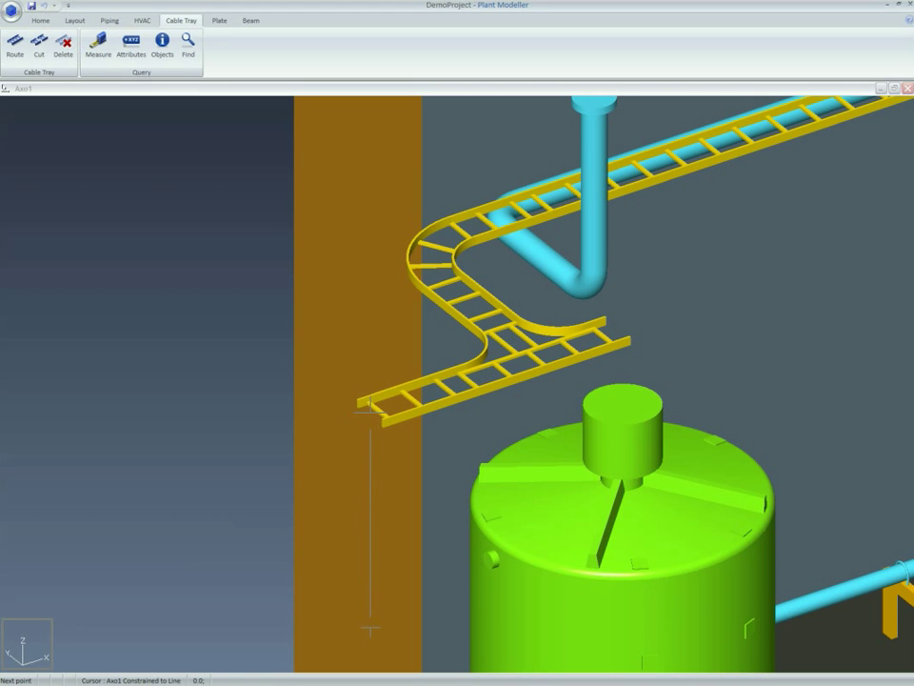
click(370, 639)
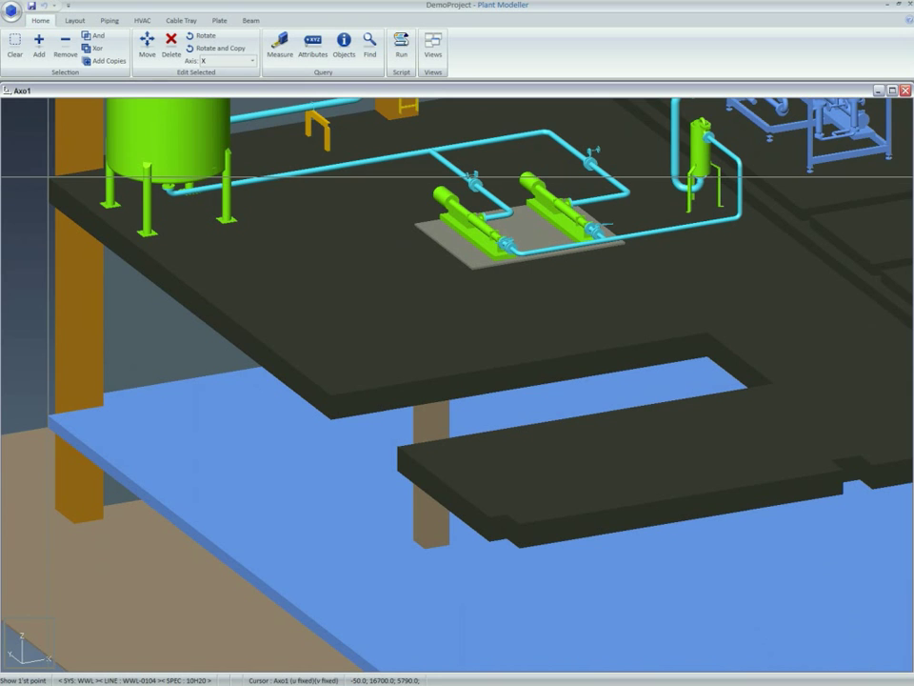
Place railings along the slab's outer edge and the adjoining edge to the floor opening, with 100 as the second railing's distance to last vertical
click(114, 175)
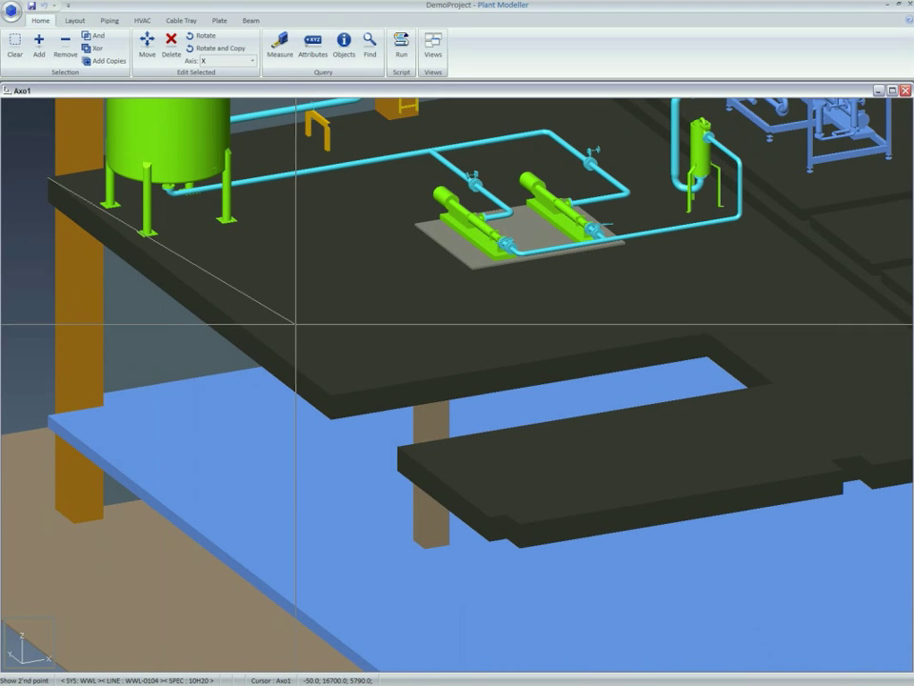
click(331, 393)
key(Return)
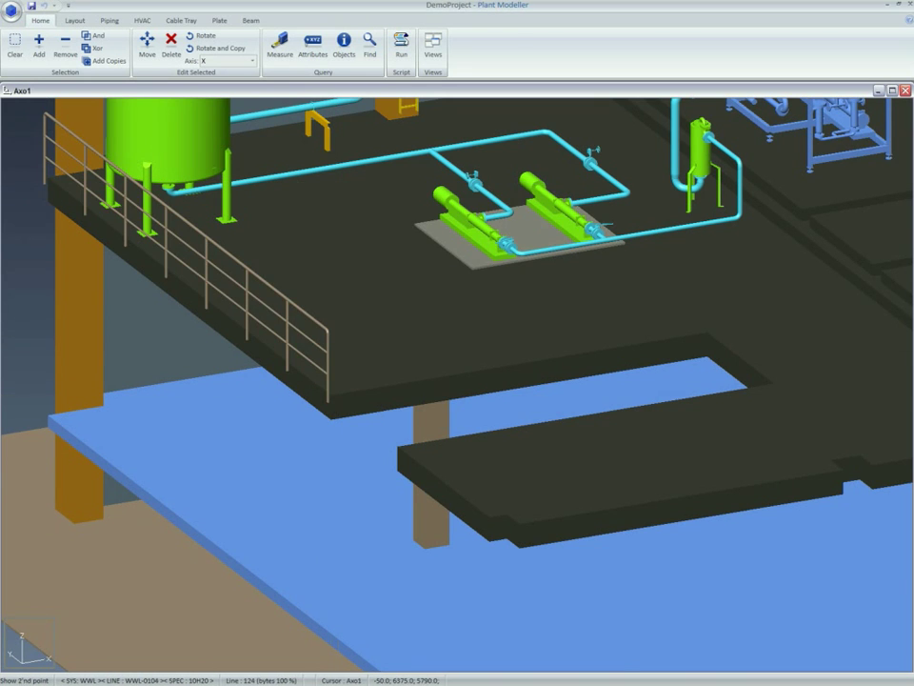
click(708, 331)
key(Tab)
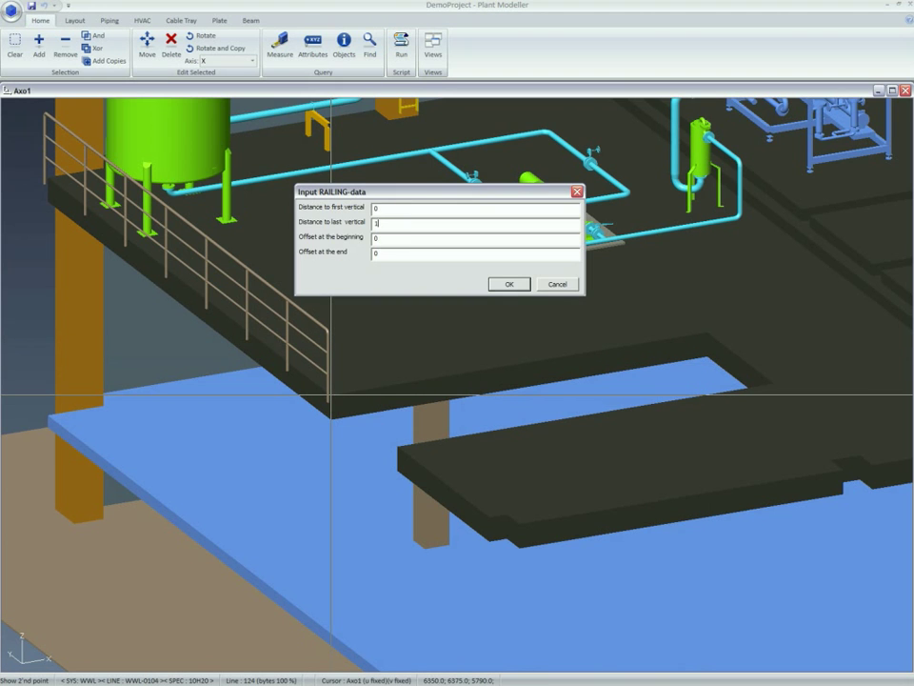
text(100)
key(Return)
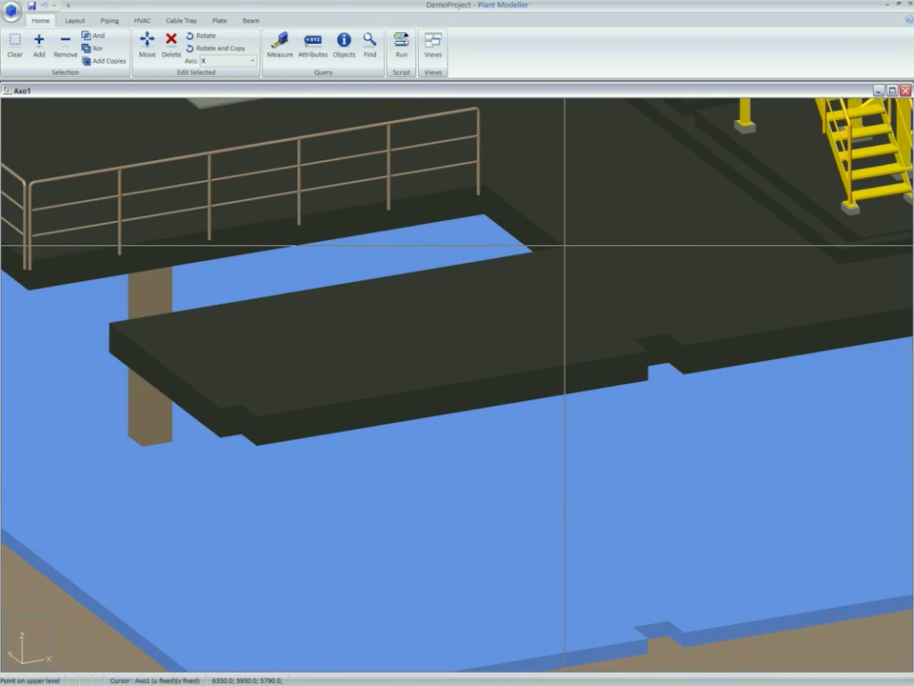
Set the stairs' upper point 300 mm in Y from the floor opening's inner corner and the lower point on the floor below
key(d)
key(Tab)
text(300)
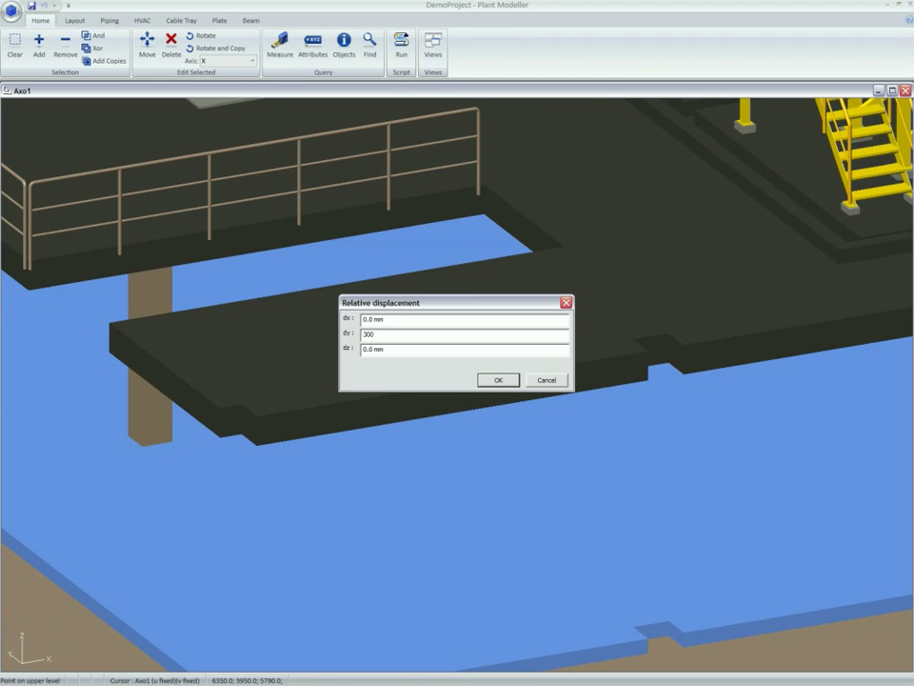
key(Return)
click(553, 240)
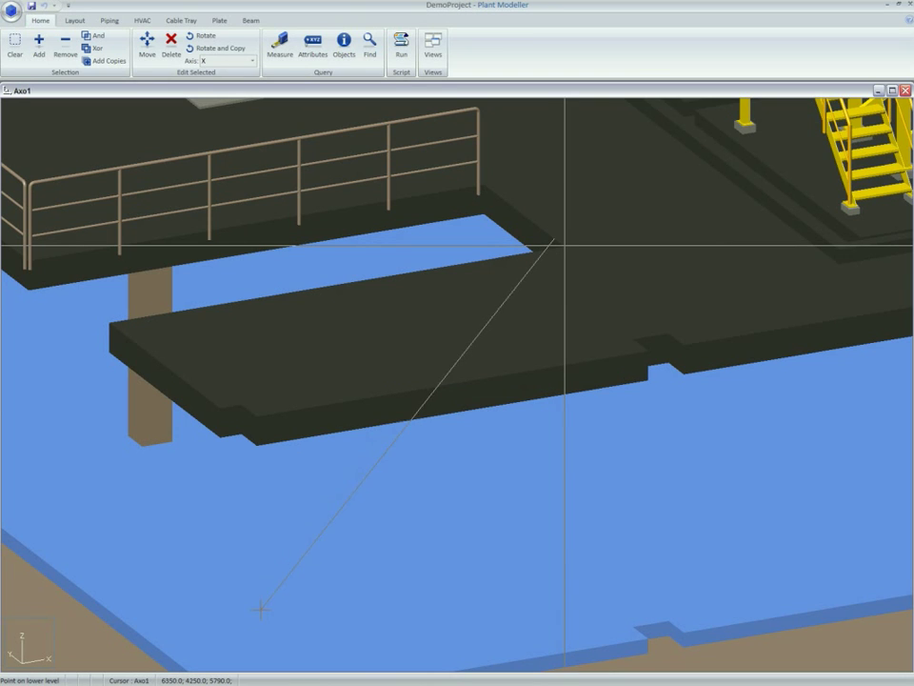
click(248, 576)
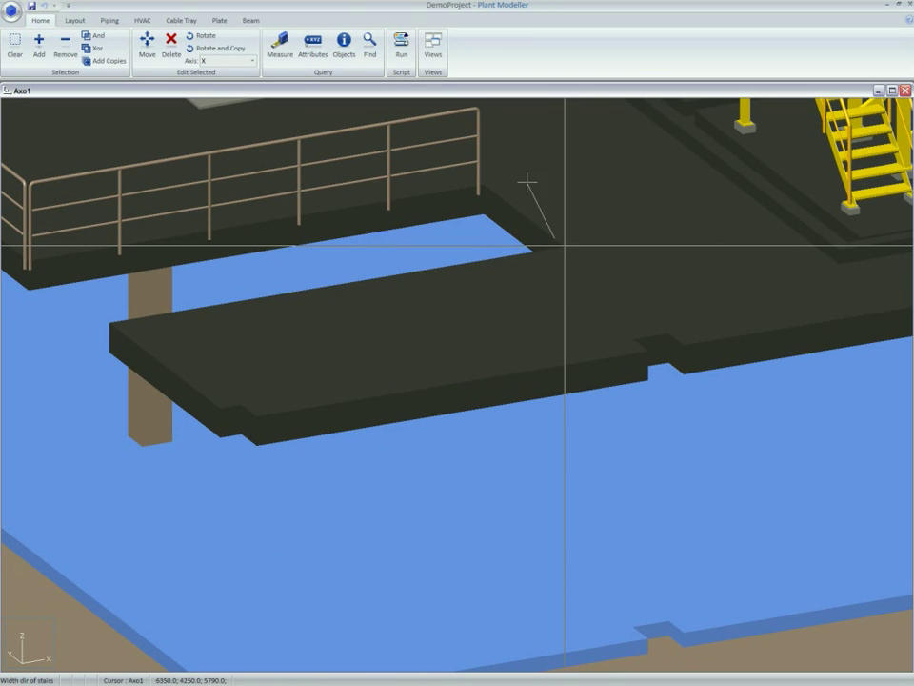
Set the stairs' width direction along the opening's short edge, choose the stair width, and create the stairs at the upper support point
key(n)
click(486, 187)
click(553, 240)
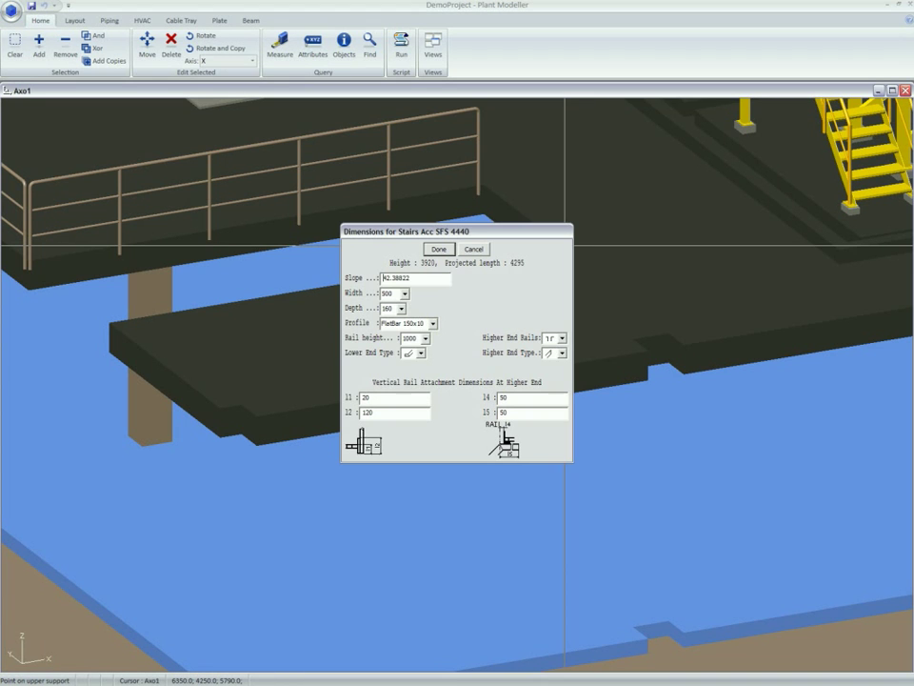
click(405, 293)
click(394, 378)
key(Return)
key(Return)
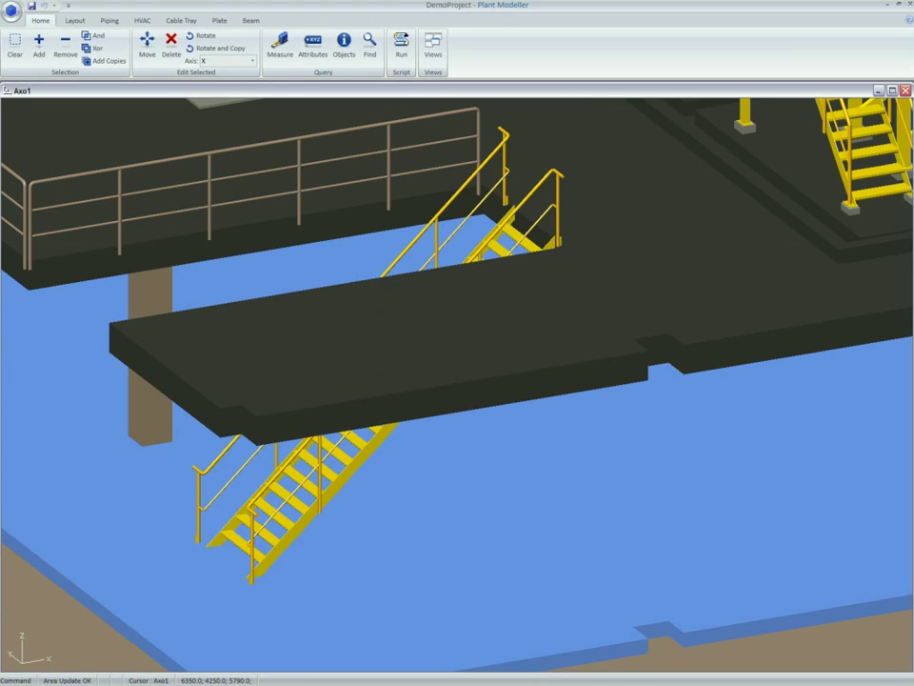
Examine the new stairs and railing at the floor opening from different angles
key(Right)
key(Right)
key(Right)
key(Right)
key(Right)
key(Right)
key(Right)
key(Right)
key(Right)
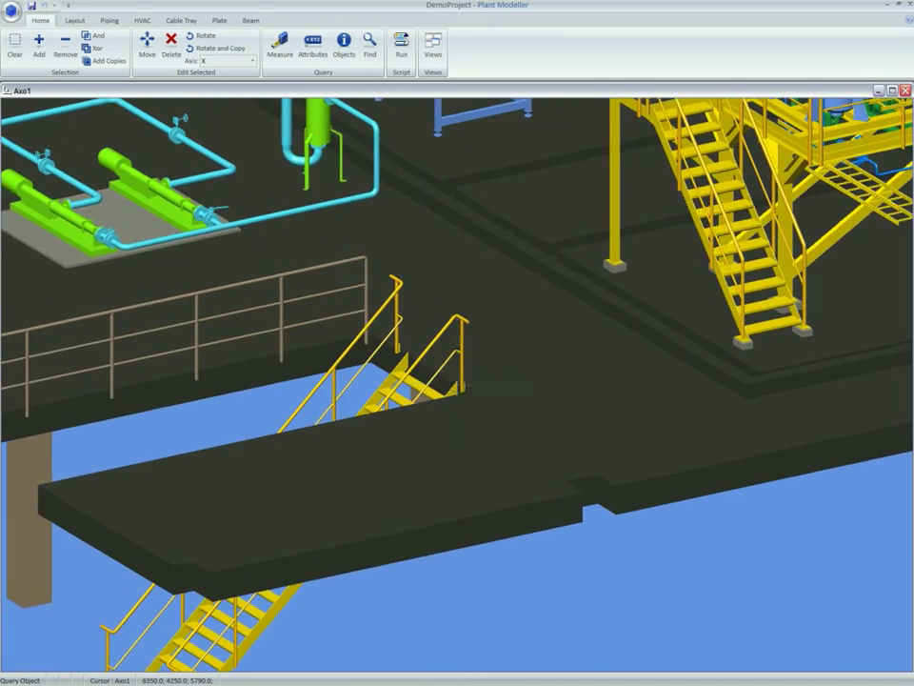
key(Right)
key(Right)
key(Right)
key(Right)
key(Right)
key(Right)
key(Right)
key(Right)
key(Right)
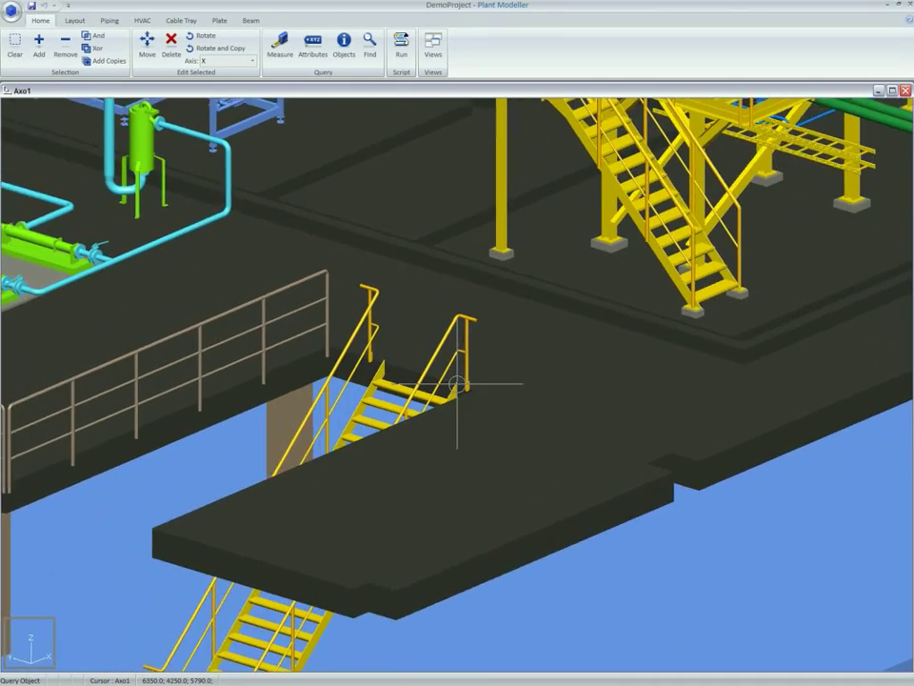
key(Right)
key(Right)
key(Right)
key(Right)
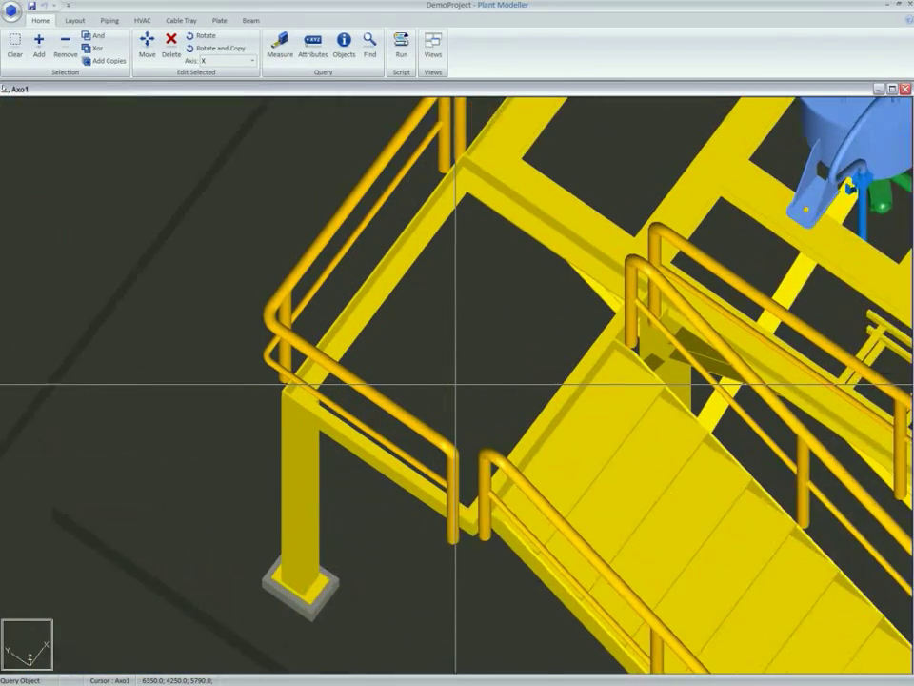
Fill the yellow stair landing frame with grating using 5 mm margins, 50 mm bearing bar delta and 100 mm crossbar delta, and accept it
scroll(457, 385, up, 3)
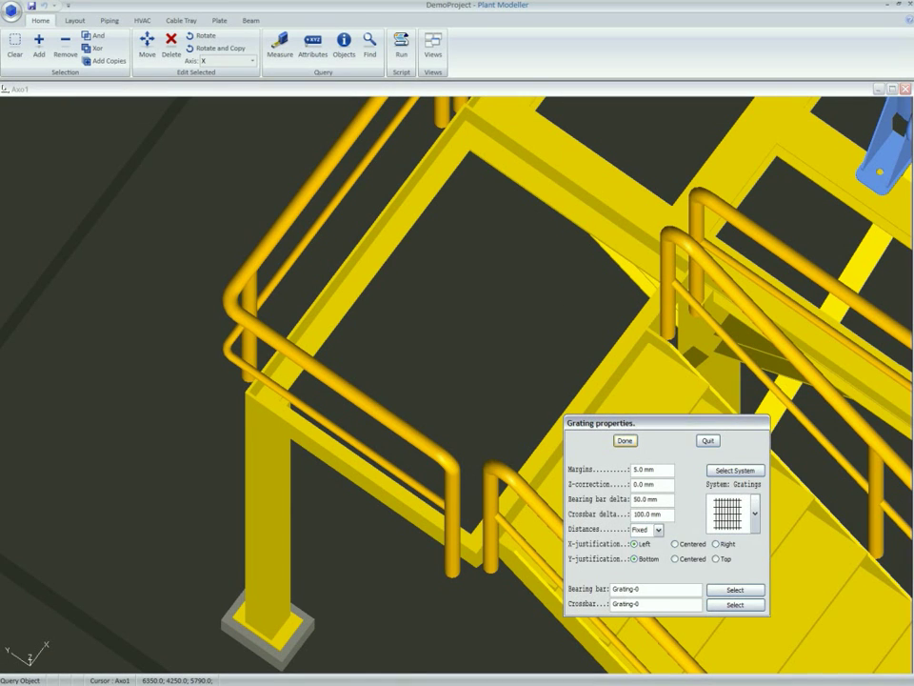
key(Return)
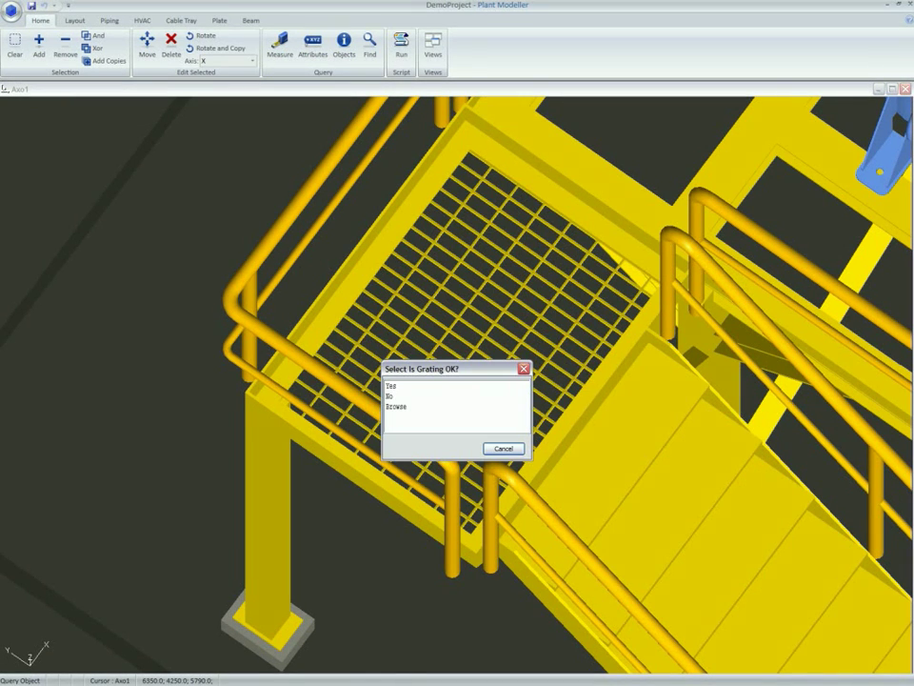
click(392, 385)
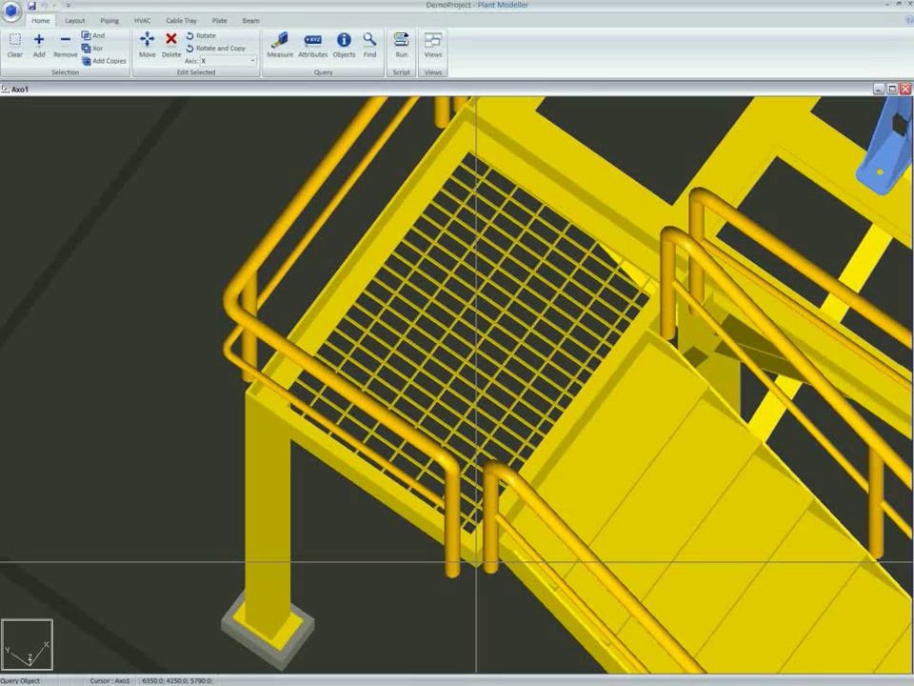